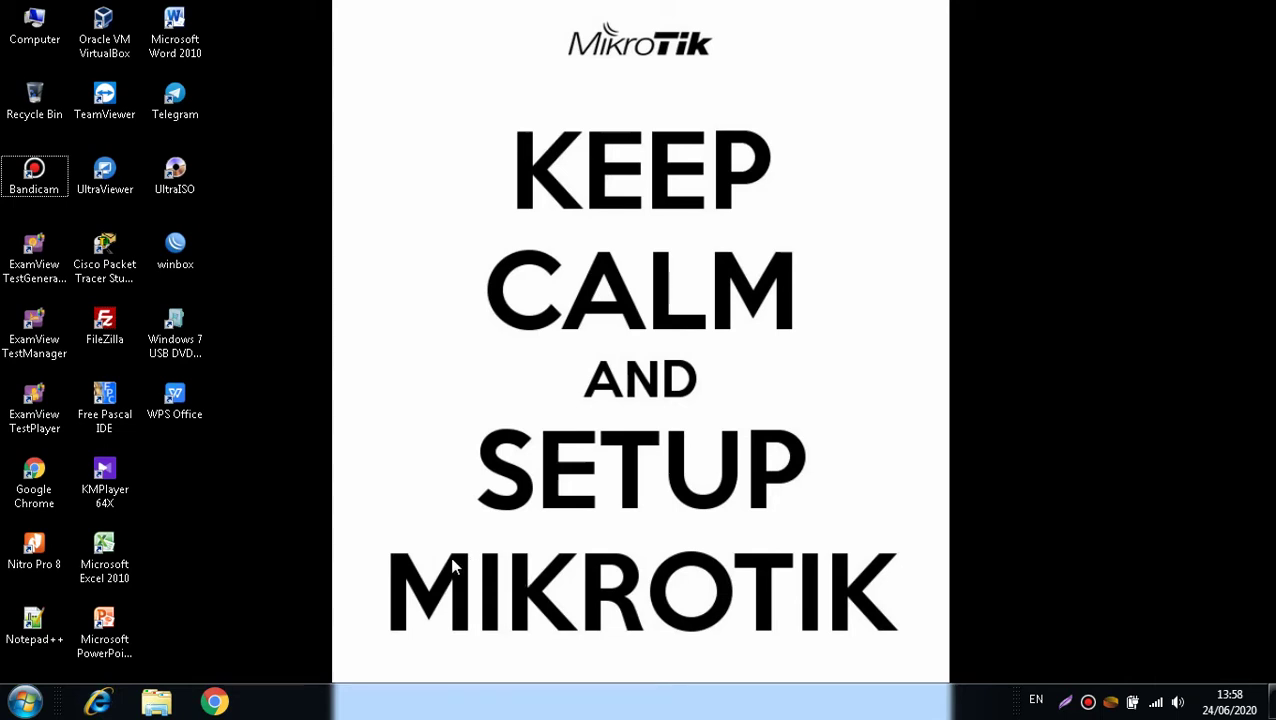
Open the computer's system properties and outline the Windows edition and service pack in red on a screen capture.
{"action": "right_click", "coordinate": [25, 30]}
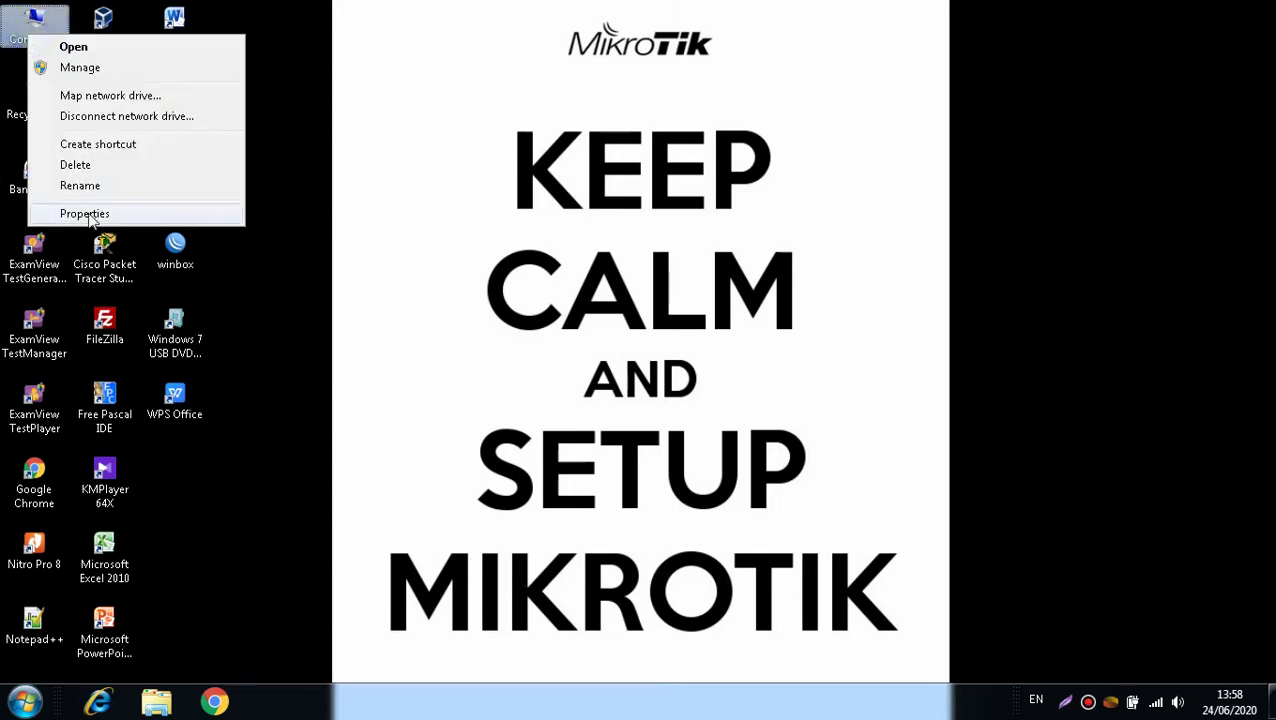
{"action": "left_click", "coordinate": [97, 213]}
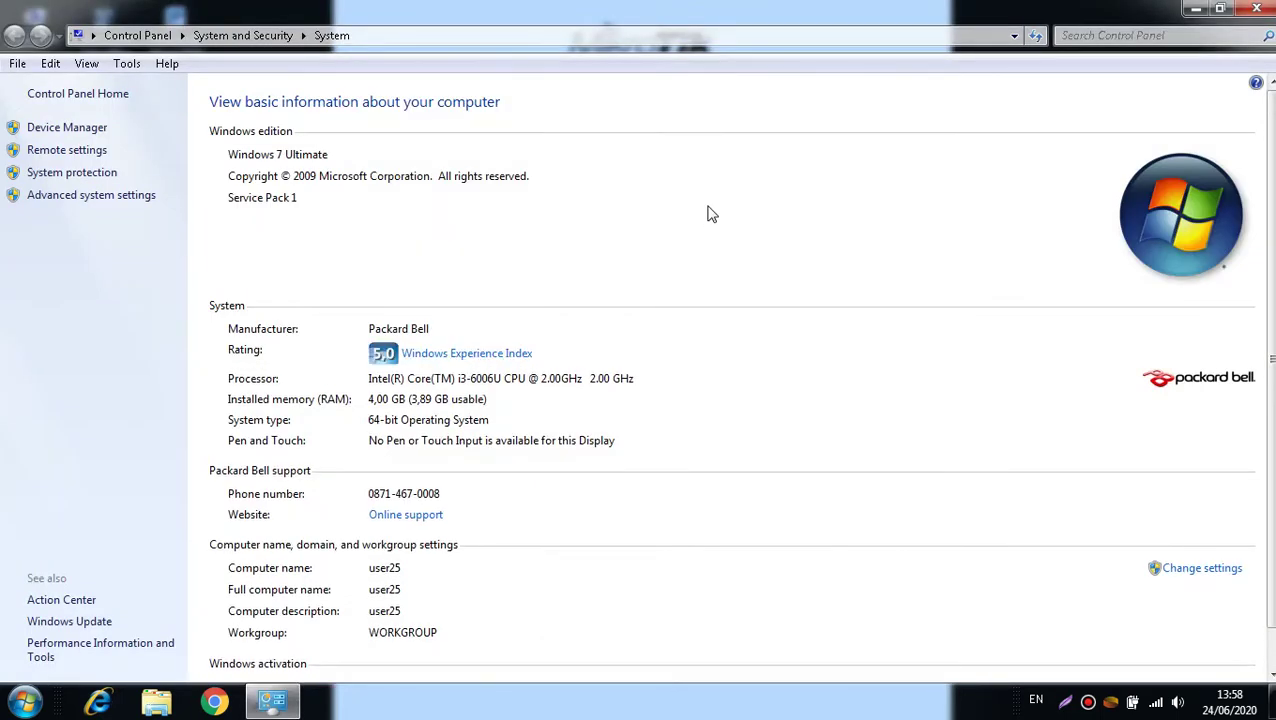
{"action": "left_click", "coordinate": [1065, 700]}
{"action": "mouse_move", "coordinate": [223, 135]}
{"action": "left_mouse_down"}
{"action": "mouse_move", "coordinate": [427, 205]}
{"action": "mouse_move", "coordinate": [586, 233]}
{"action": "left_mouse_up"}
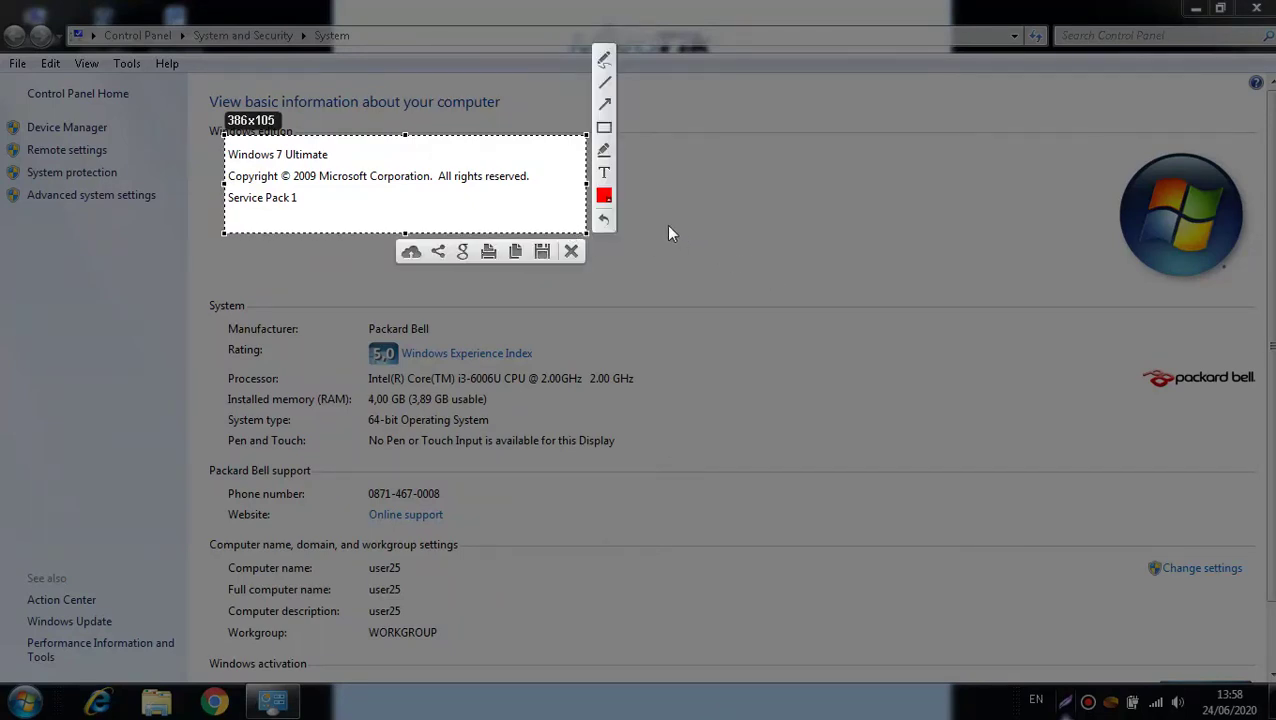
{"action": "left_click", "coordinate": [604, 127]}
{"action": "left_click_drag", "start_coordinate": [229, 146], "coordinate": [357, 210]}
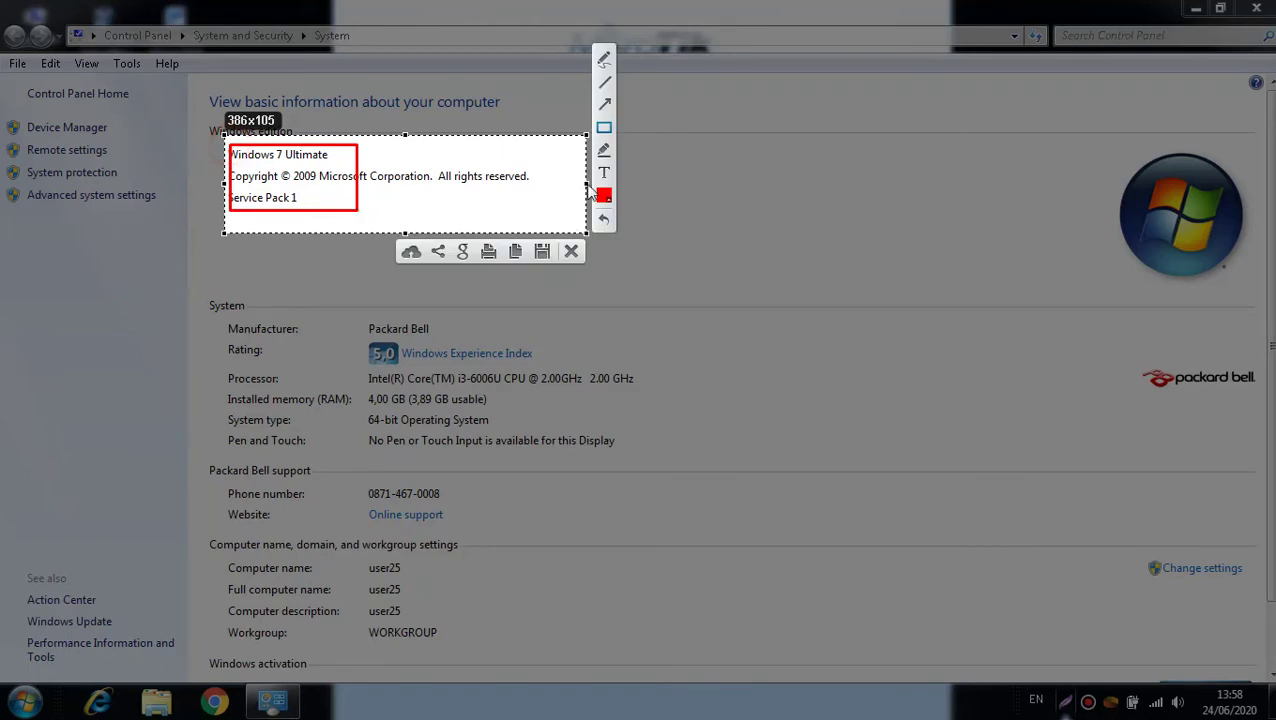
{"action": "key", "text": "Escape"}
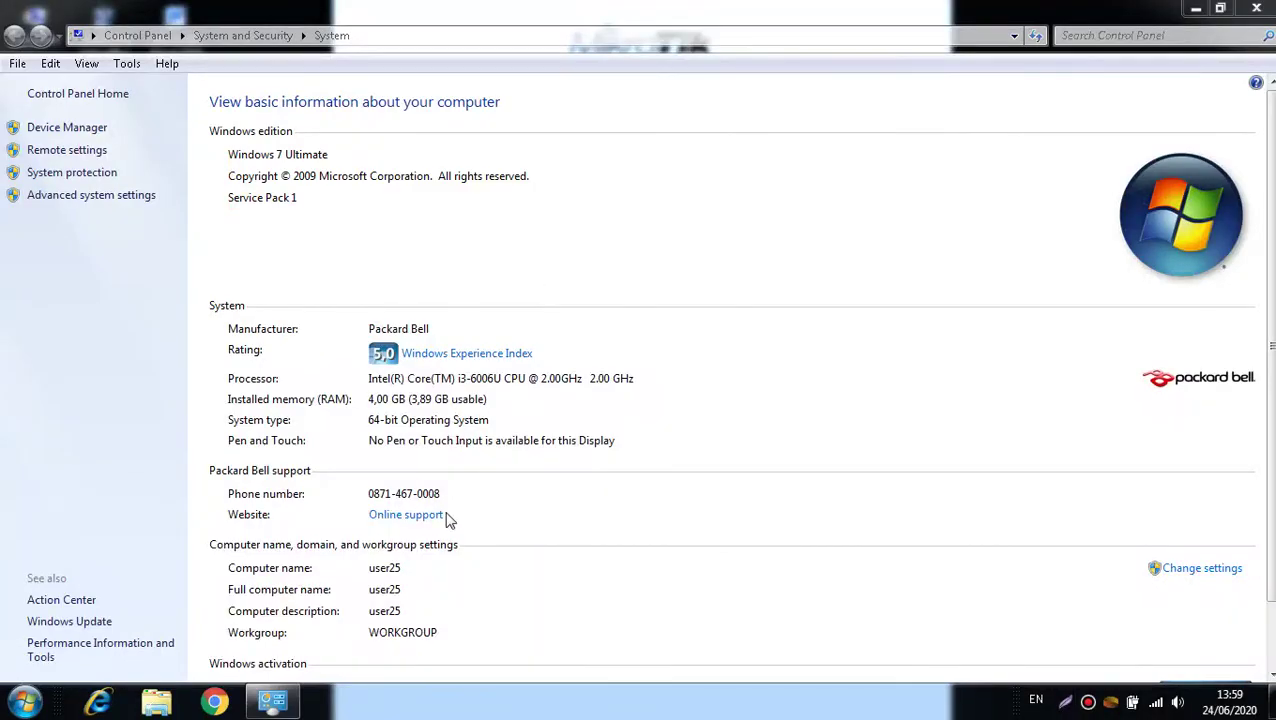
Outline the System type line in red on a screen capture, copy it, and close the system properties window.
{"action": "left_click", "coordinate": [217, 305]}
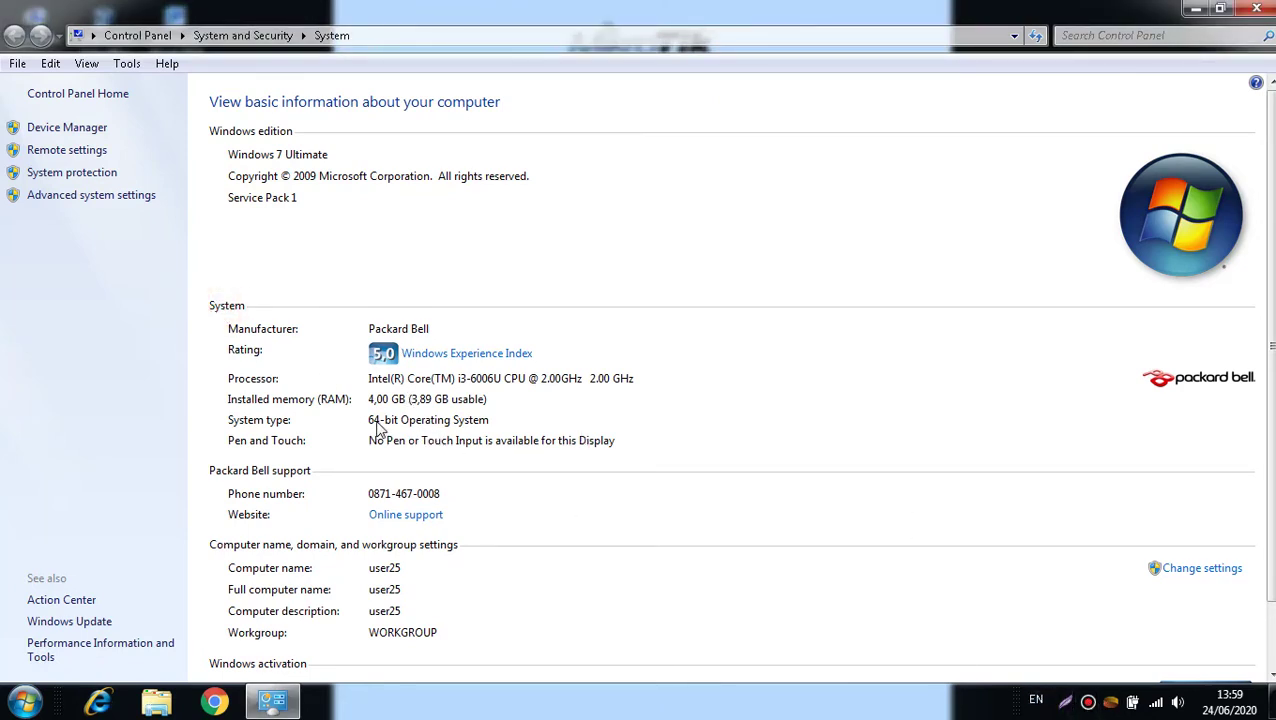
{"action": "left_click", "coordinate": [225, 411]}
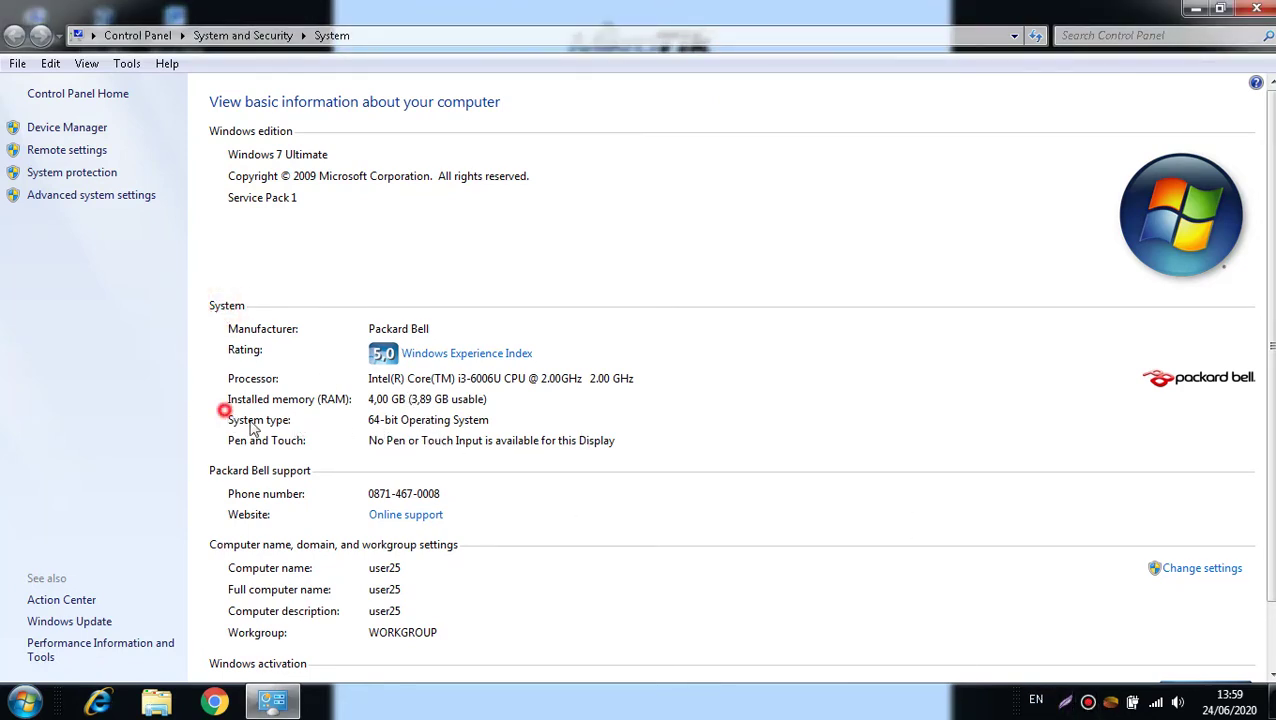
{"action": "left_click", "coordinate": [1065, 700]}
{"action": "left_click_drag", "start_coordinate": [225, 411], "coordinate": [539, 433]}
{"action": "left_click", "coordinate": [557, 330]}
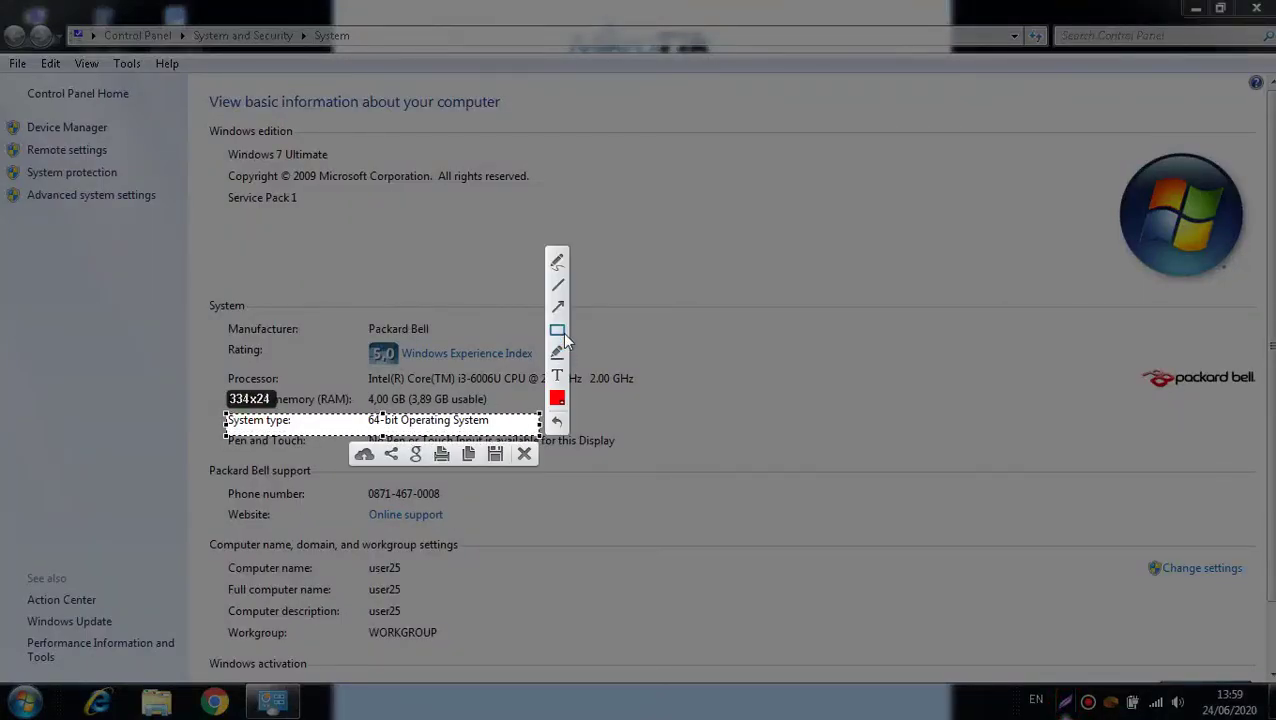
{"action": "mouse_move", "coordinate": [233, 416]}
{"action": "left_mouse_down"}
{"action": "mouse_move", "coordinate": [326, 436]}
{"action": "mouse_move", "coordinate": [493, 436]}
{"action": "left_mouse_up"}
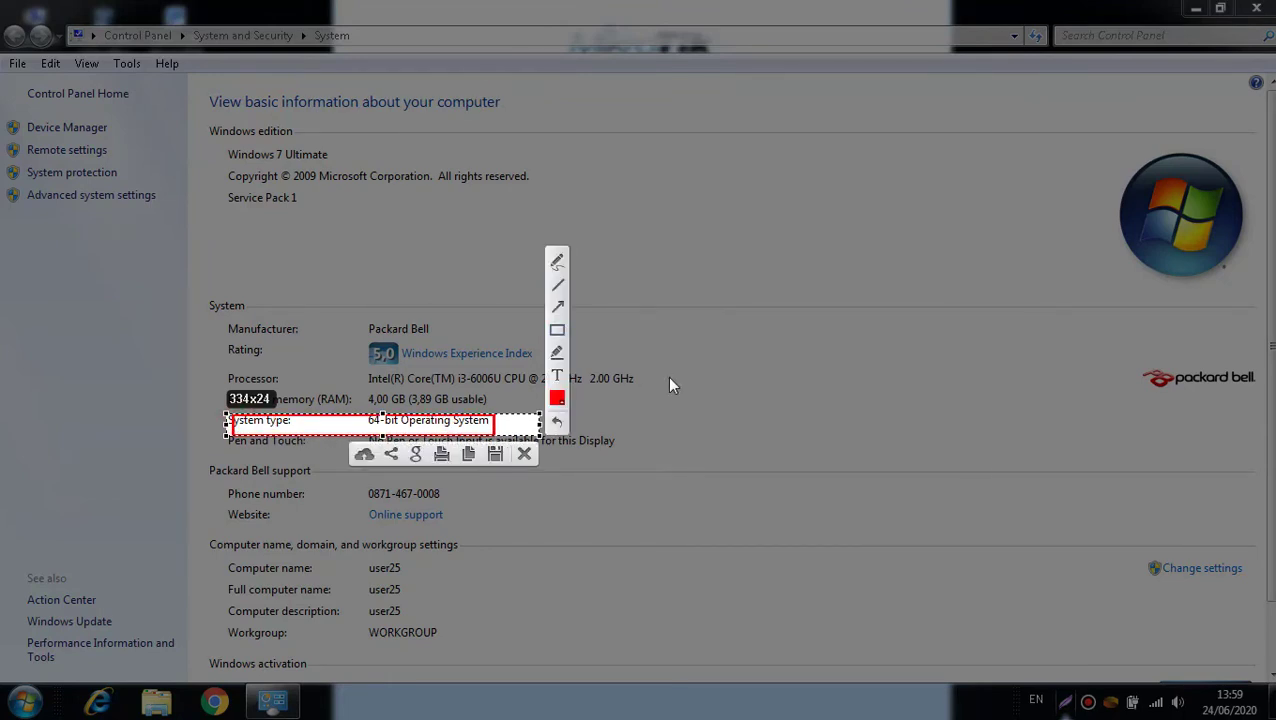
{"action": "key", "text": "ctrl+c"}
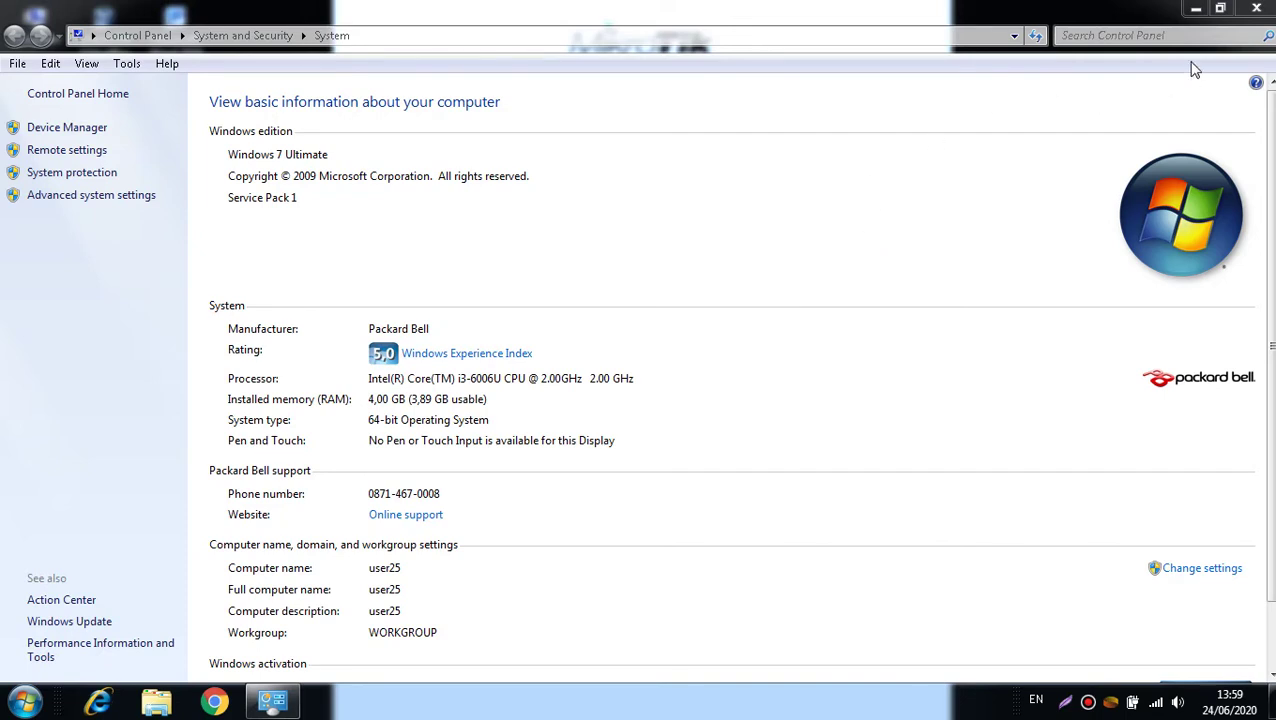
{"action": "left_click", "coordinate": [1256, 8]}
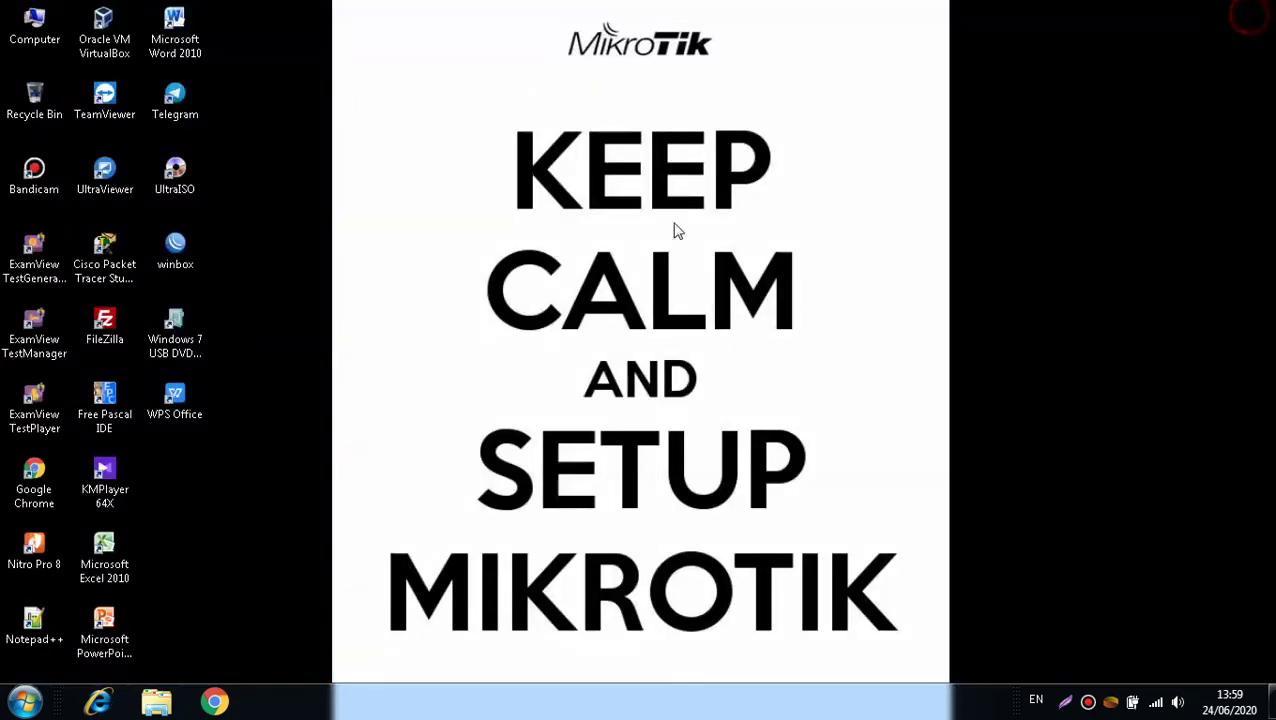
Open the Data (D:) drive in Windows Explorer.
{"action": "left_click", "coordinate": [160, 702]}
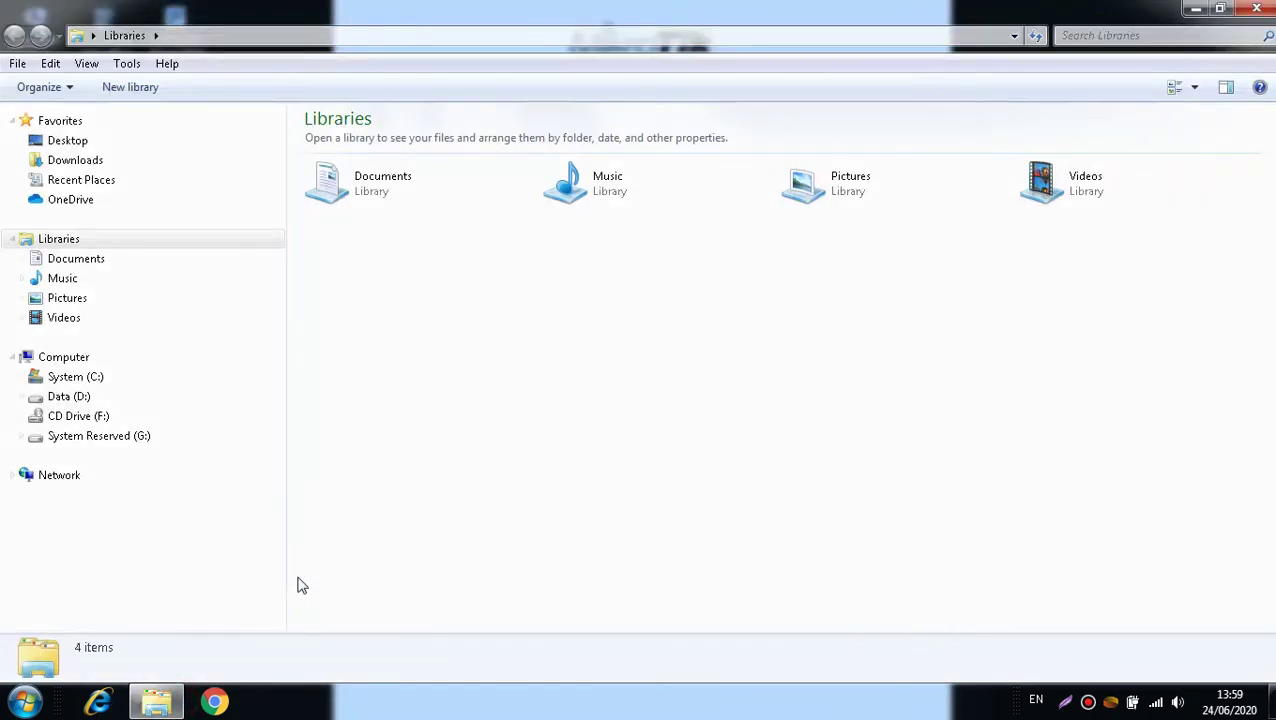
{"action": "left_click", "coordinate": [82, 397]}
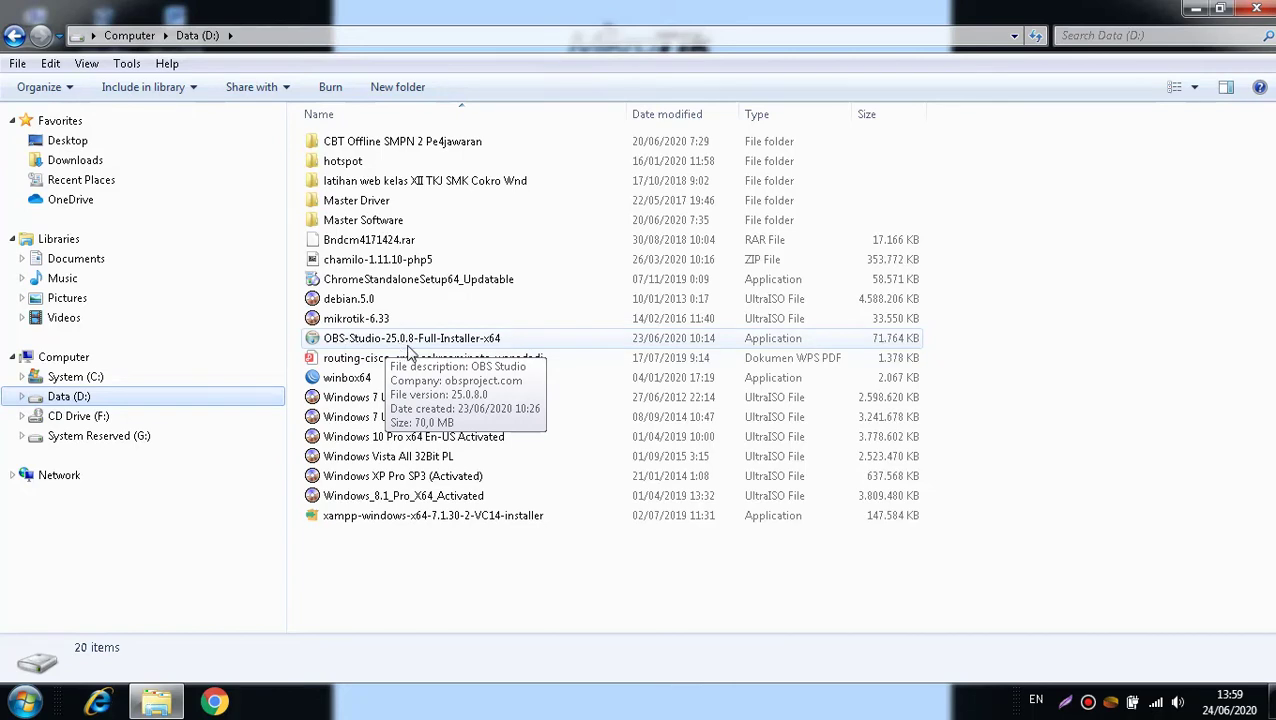
{"action": "double_click", "coordinate": [495, 343]}
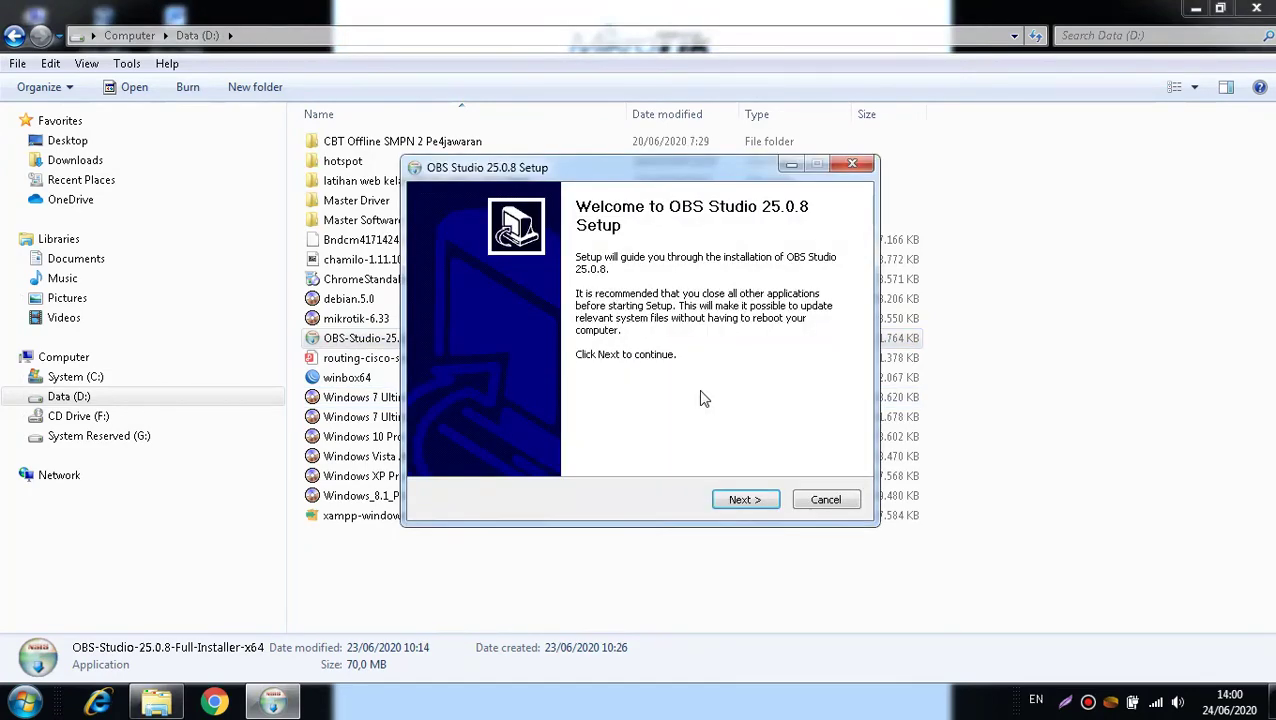
{"action": "left_click", "coordinate": [745, 500]}
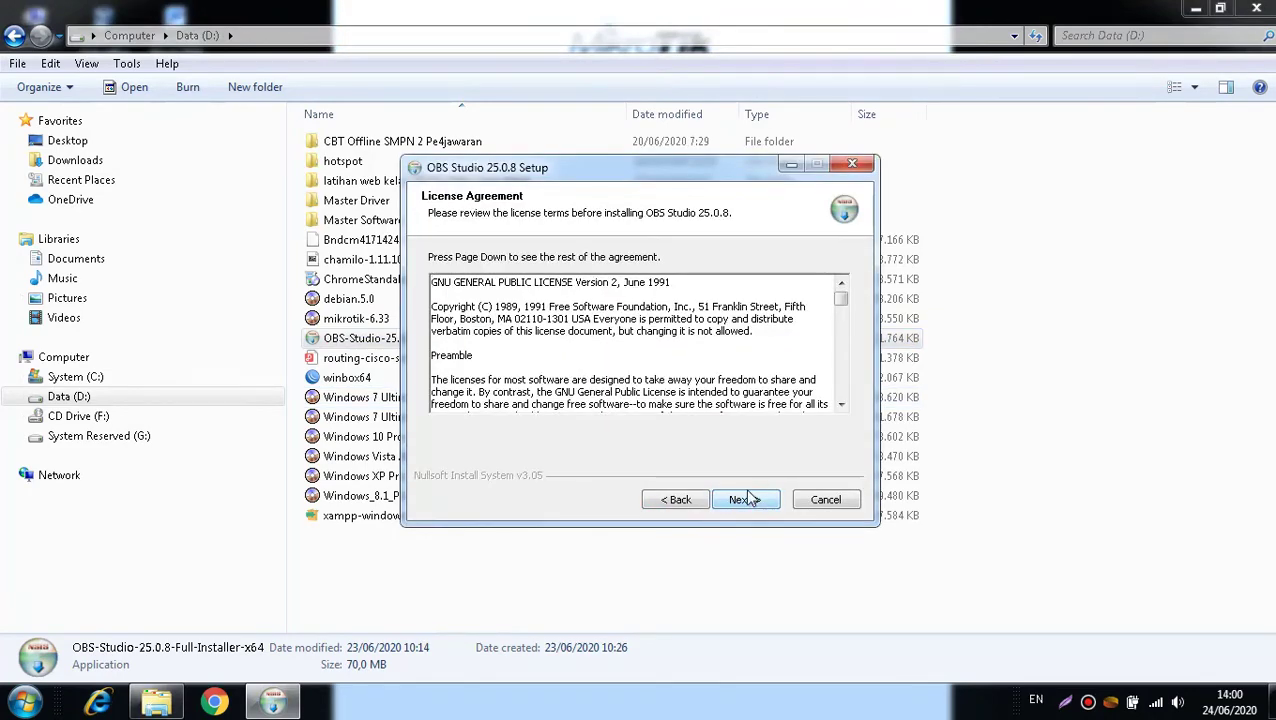
{"action": "left_click", "coordinate": [745, 500]}
{"action": "left_click", "coordinate": [1196, 8]}
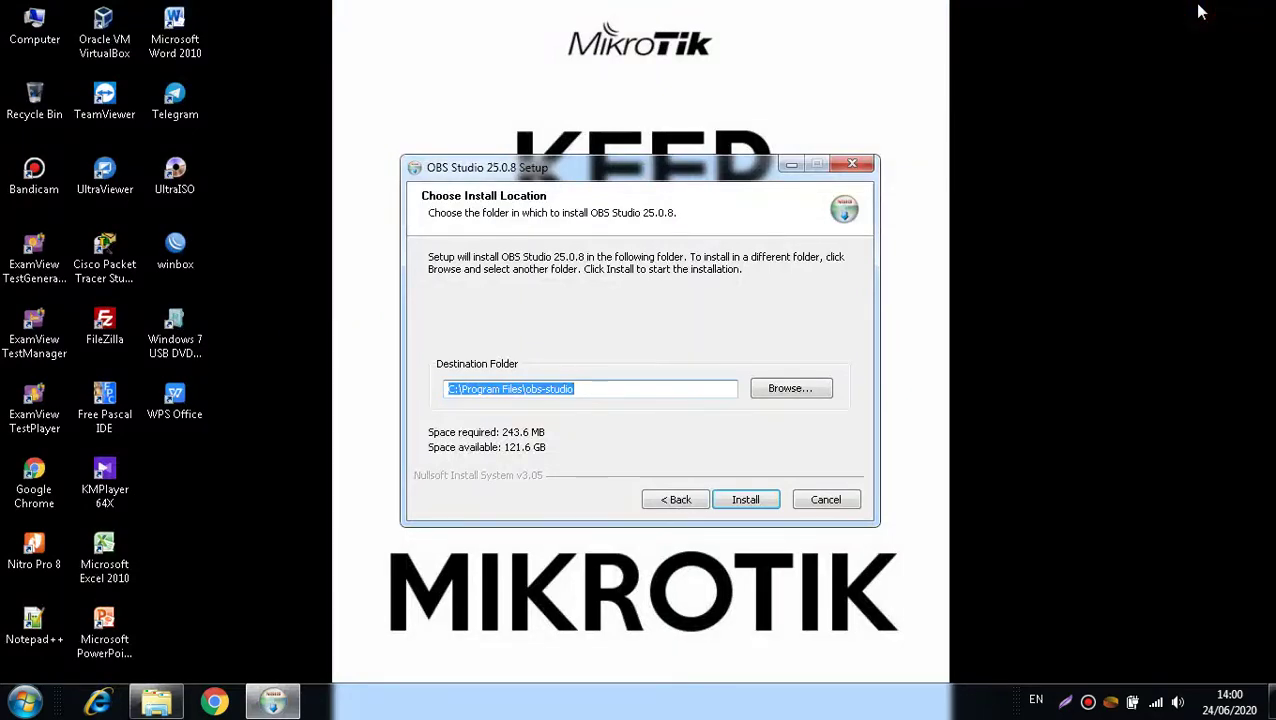
{"action": "left_click", "coordinate": [228, 700]}
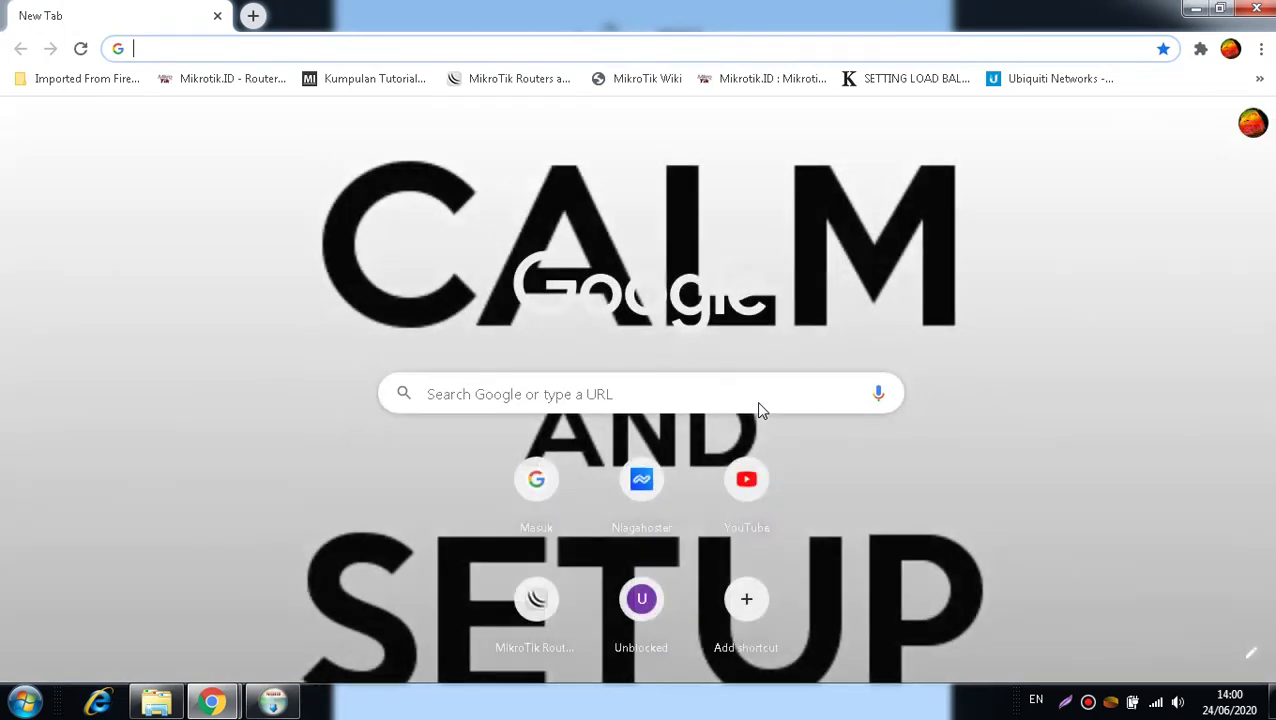
{"action": "left_click", "coordinate": [272, 701]}
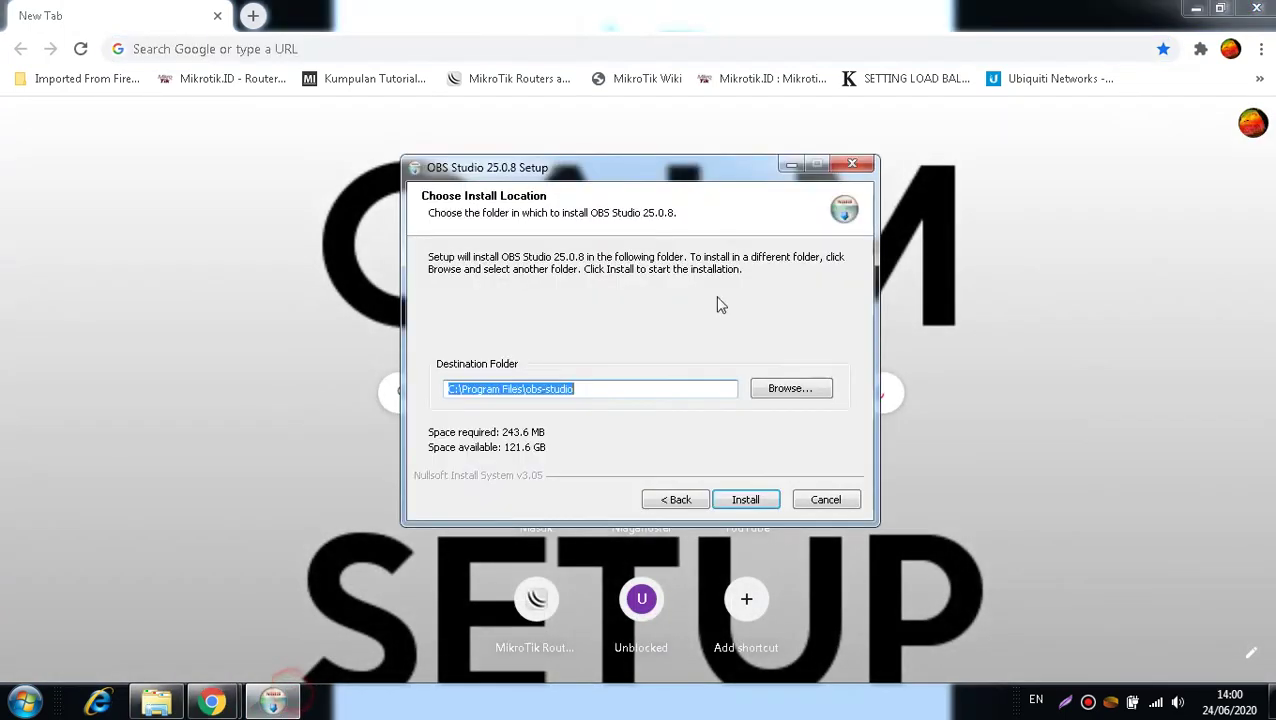
{"action": "left_click", "coordinate": [836, 500]}
{"action": "left_click", "coordinate": [695, 415]}
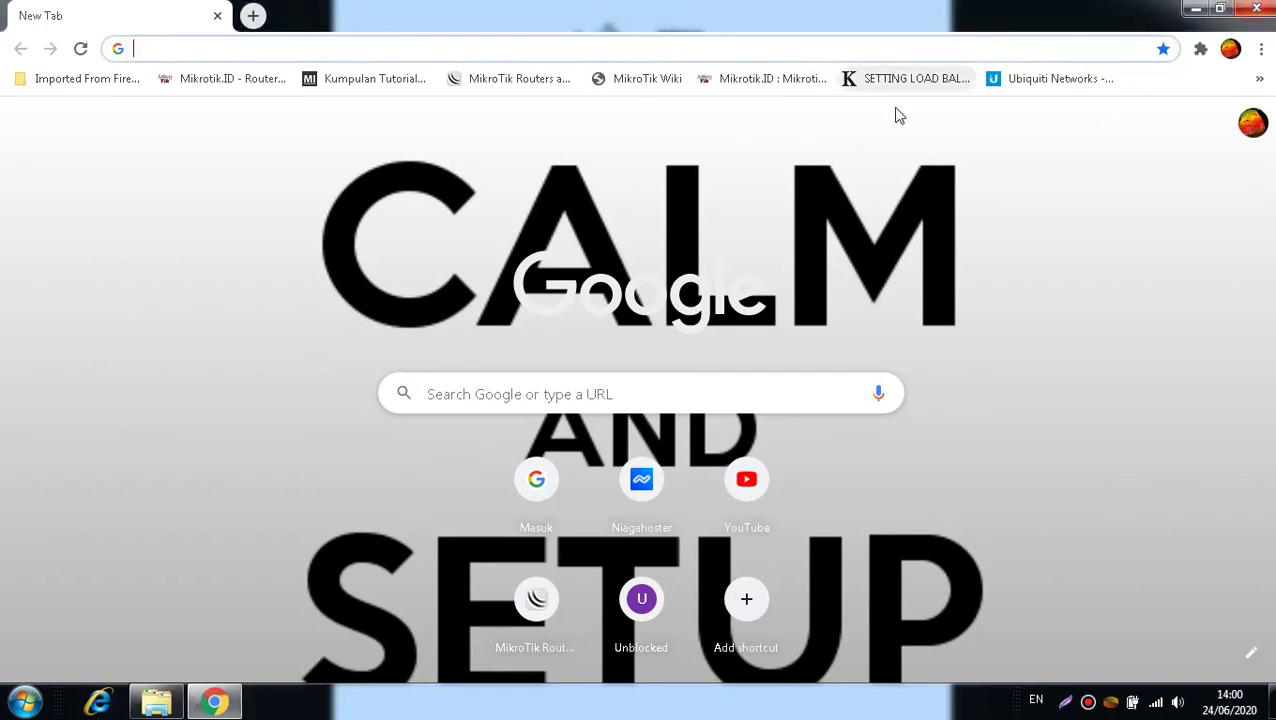
Search Google for "obs studio" and open the official obsproject.com website from the results.
{"action": "type", "text": "Obs"}
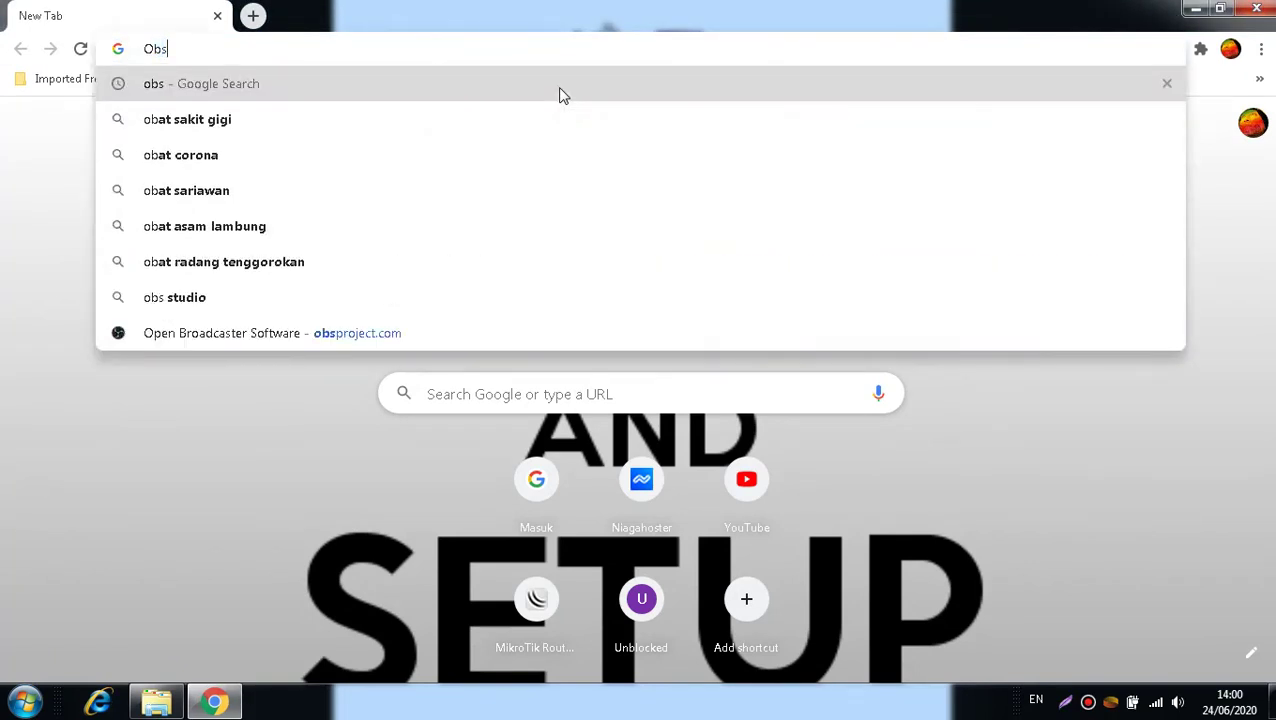
{"action": "left_click", "coordinate": [535, 116]}
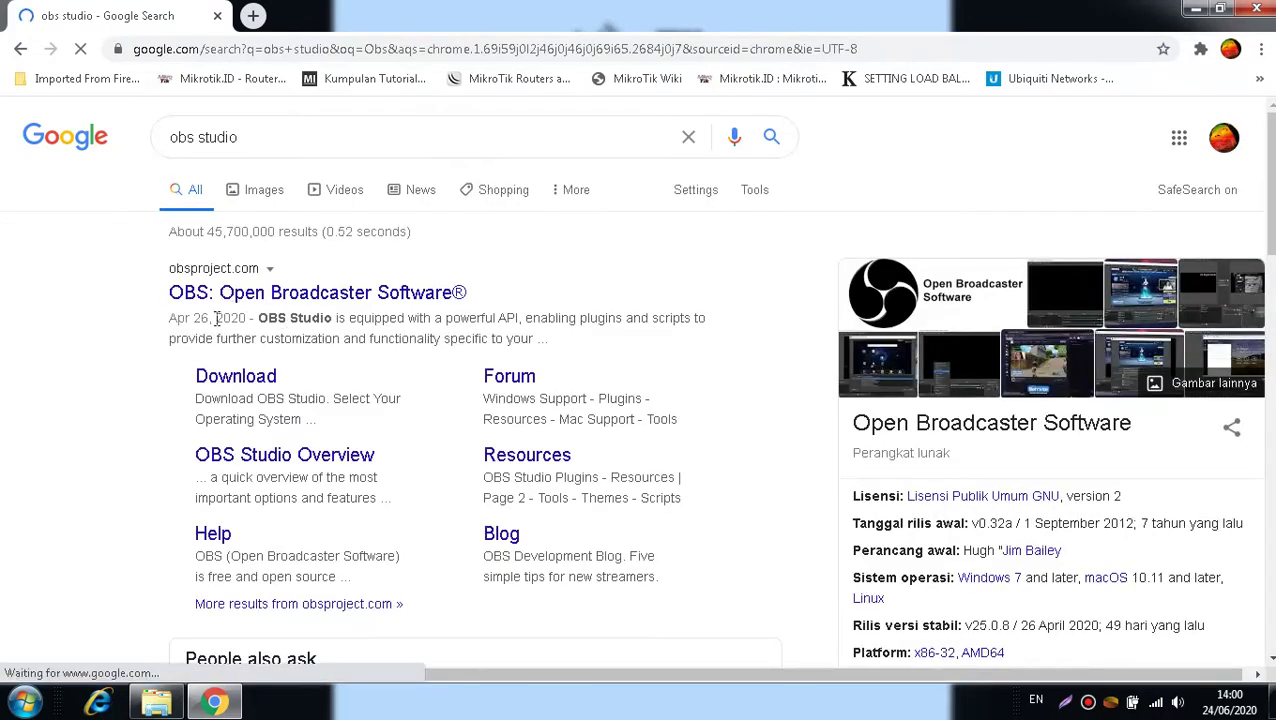
{"action": "left_click", "coordinate": [197, 290]}
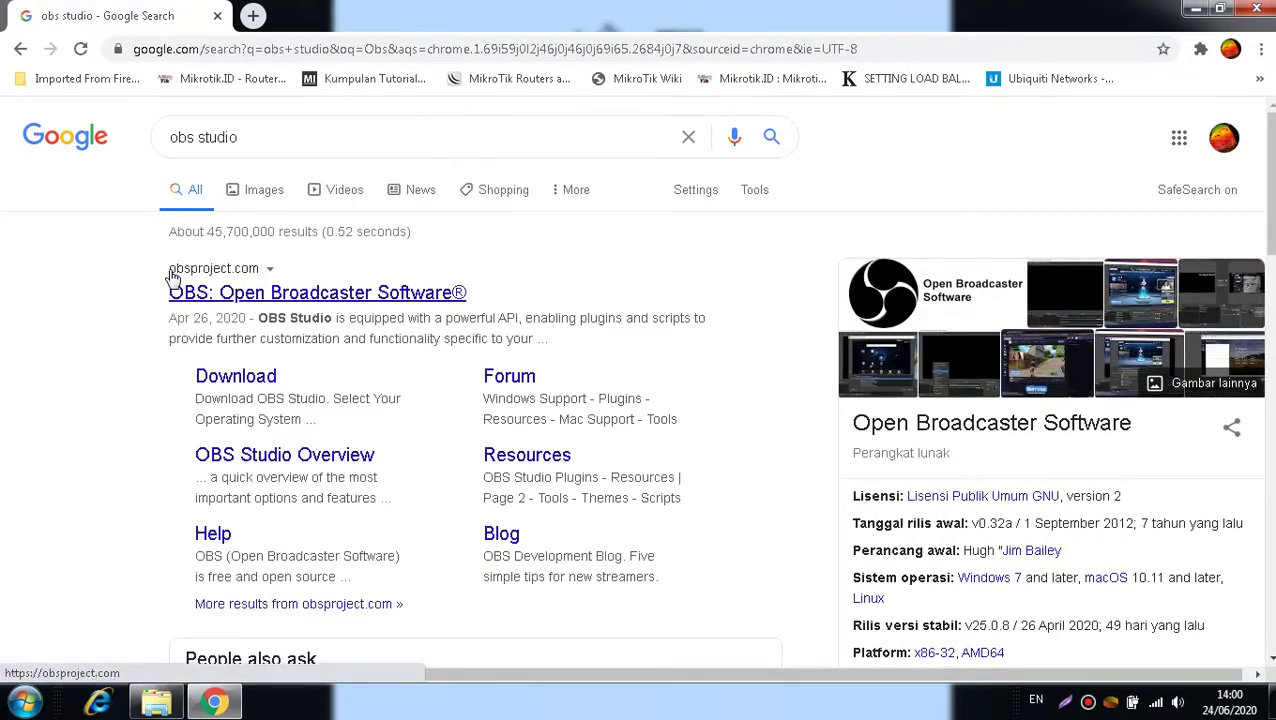
{"action": "left_click", "coordinate": [180, 289]}
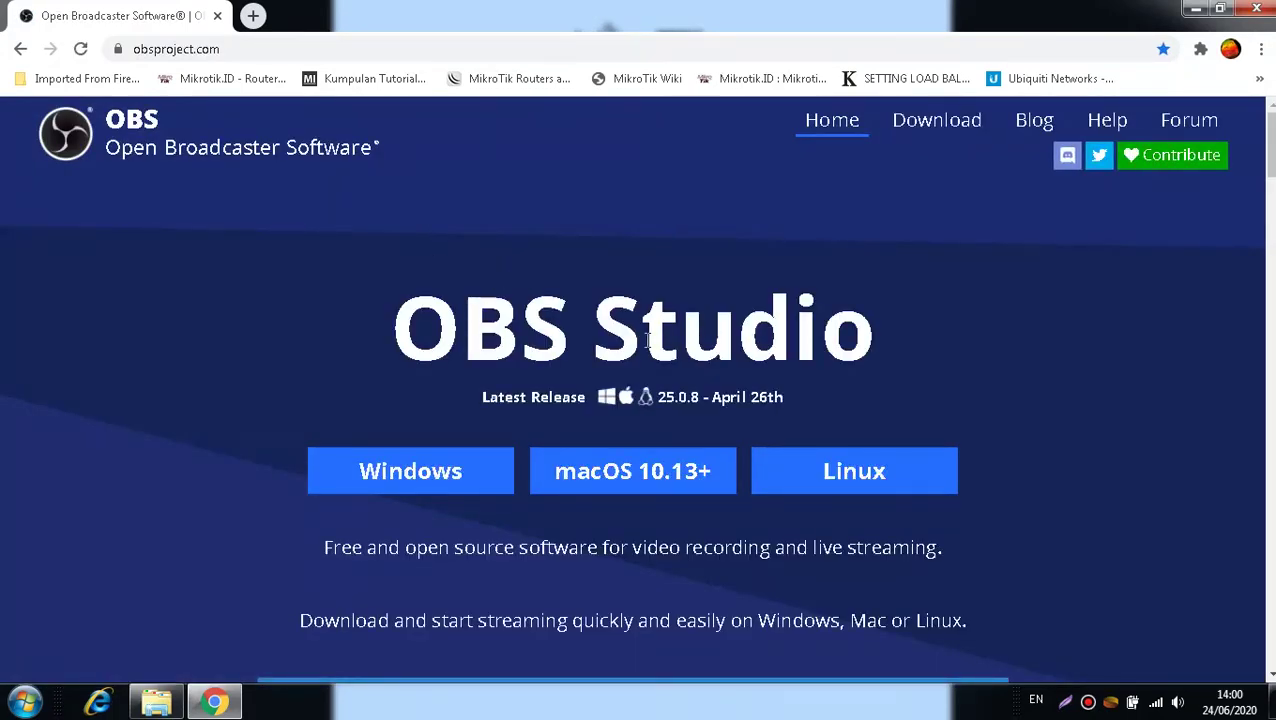
Review the OBS home page and the Windows installer options on its Download page, then close the browser.
{"action": "scroll", "coordinate": [648, 345], "scroll_direction": "down", "scroll_amount": 10}
{"action": "scroll", "coordinate": [650, 342], "scroll_direction": "down", "scroll_amount": 5}
{"action": "scroll", "coordinate": [653, 336], "scroll_direction": "up", "scroll_amount": 15}
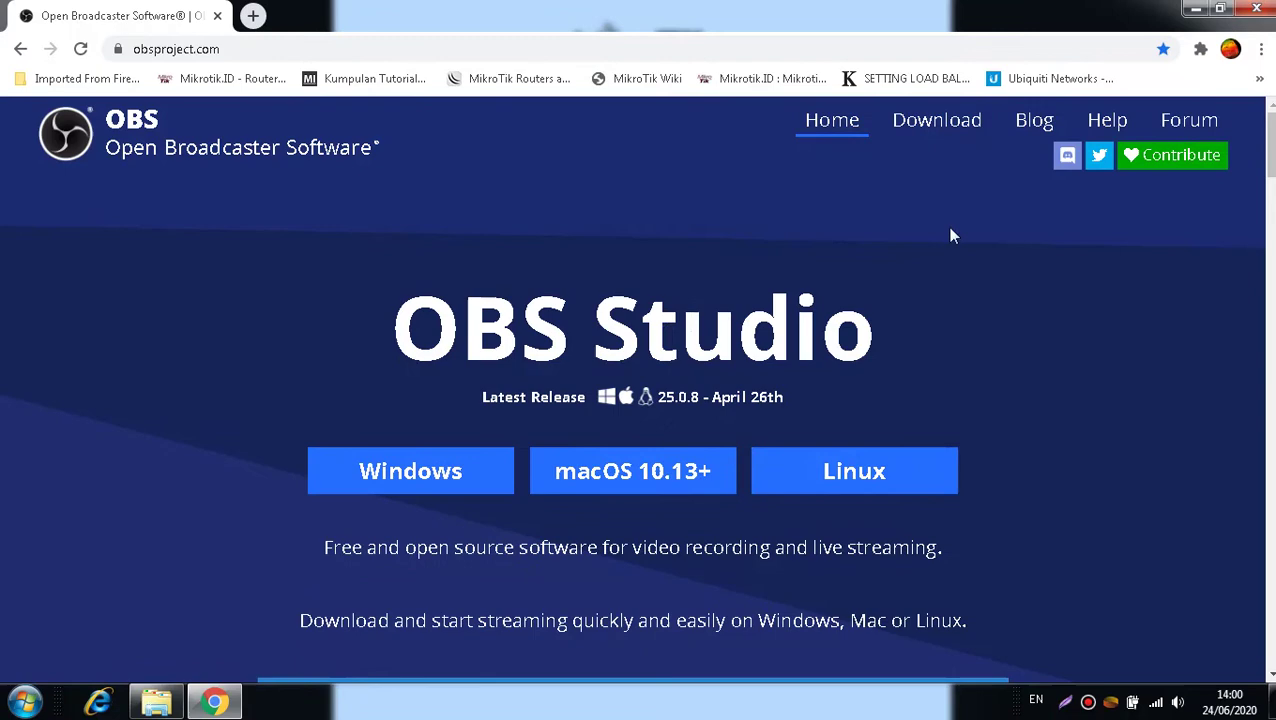
{"action": "left_click", "coordinate": [972, 128]}
{"action": "scroll", "coordinate": [878, 300], "scroll_direction": "down", "scroll_amount": 5}
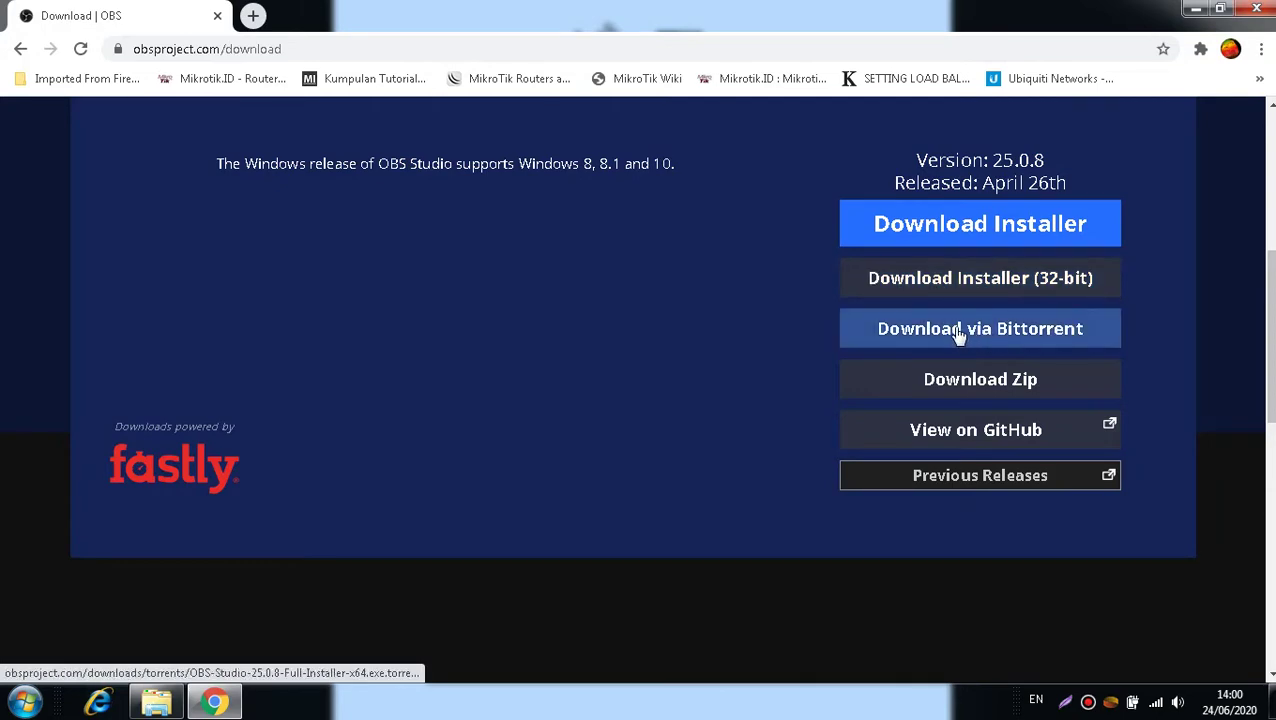
{"action": "scroll", "coordinate": [971, 300], "scroll_direction": "up", "scroll_amount": 4}
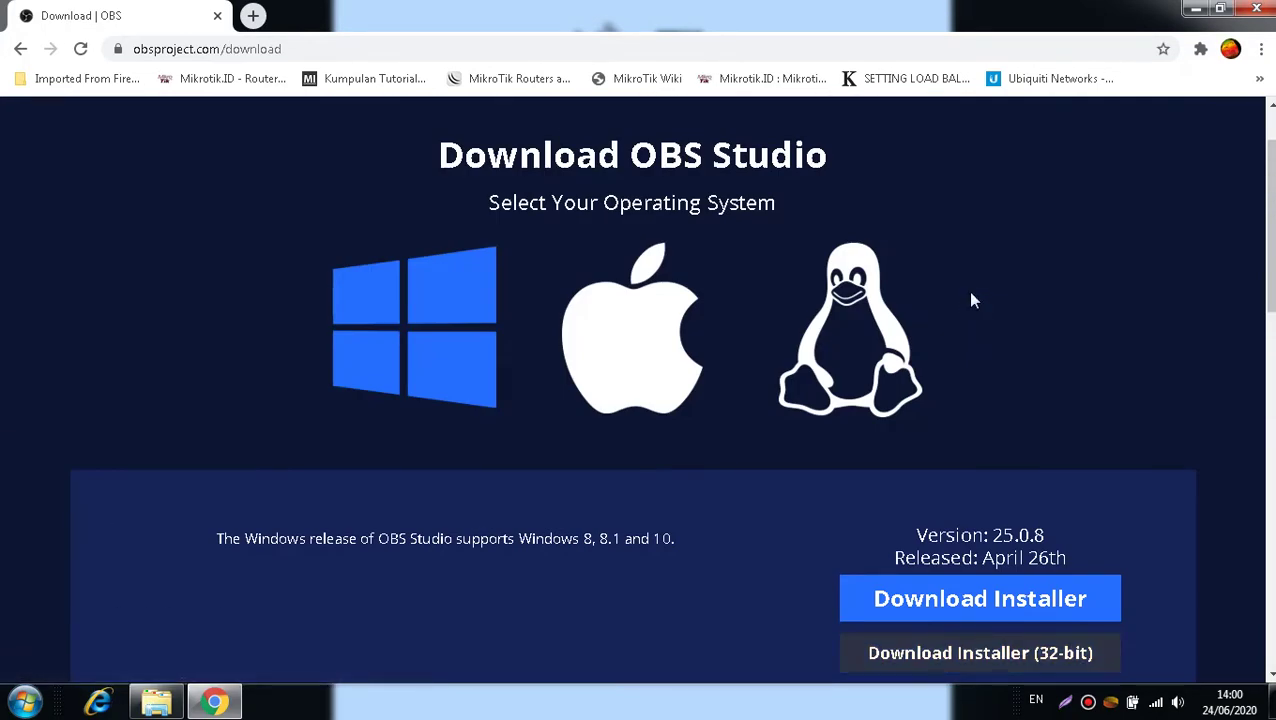
{"action": "scroll", "coordinate": [971, 300], "scroll_direction": "up", "scroll_amount": 1}
{"action": "scroll", "coordinate": [971, 300], "scroll_direction": "down", "scroll_amount": 4}
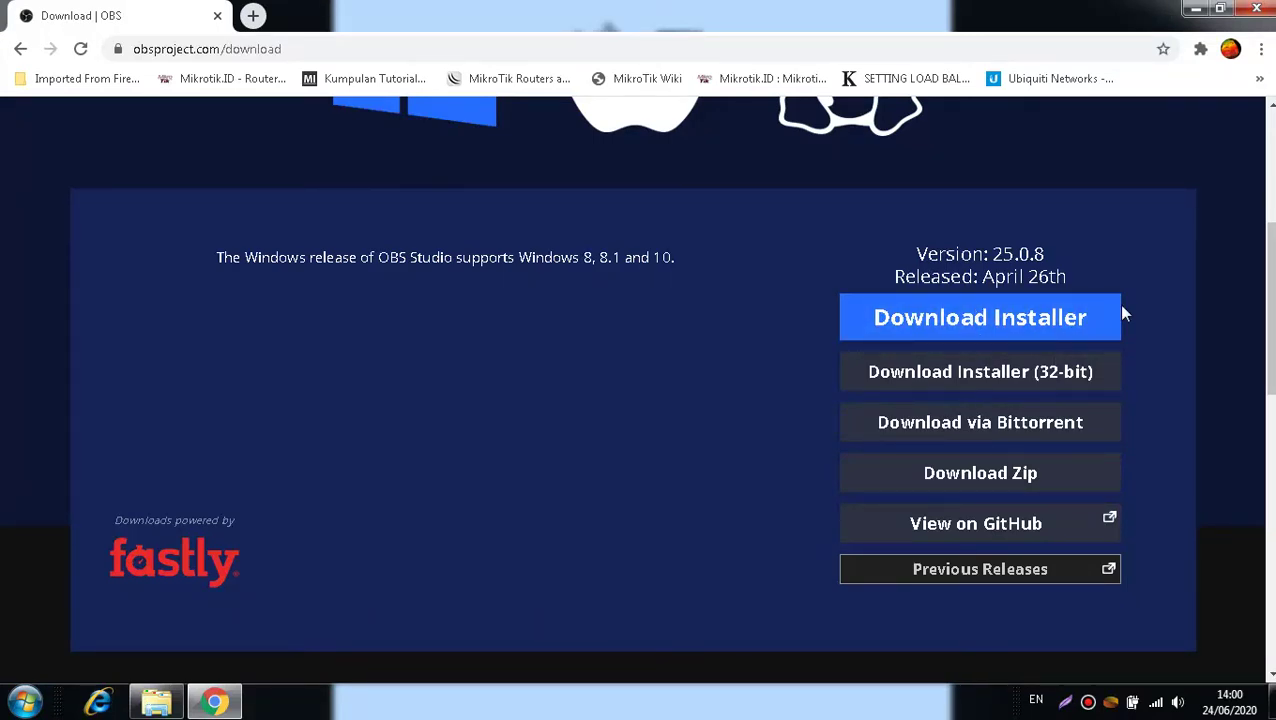
{"action": "left_click", "coordinate": [22, 50]}
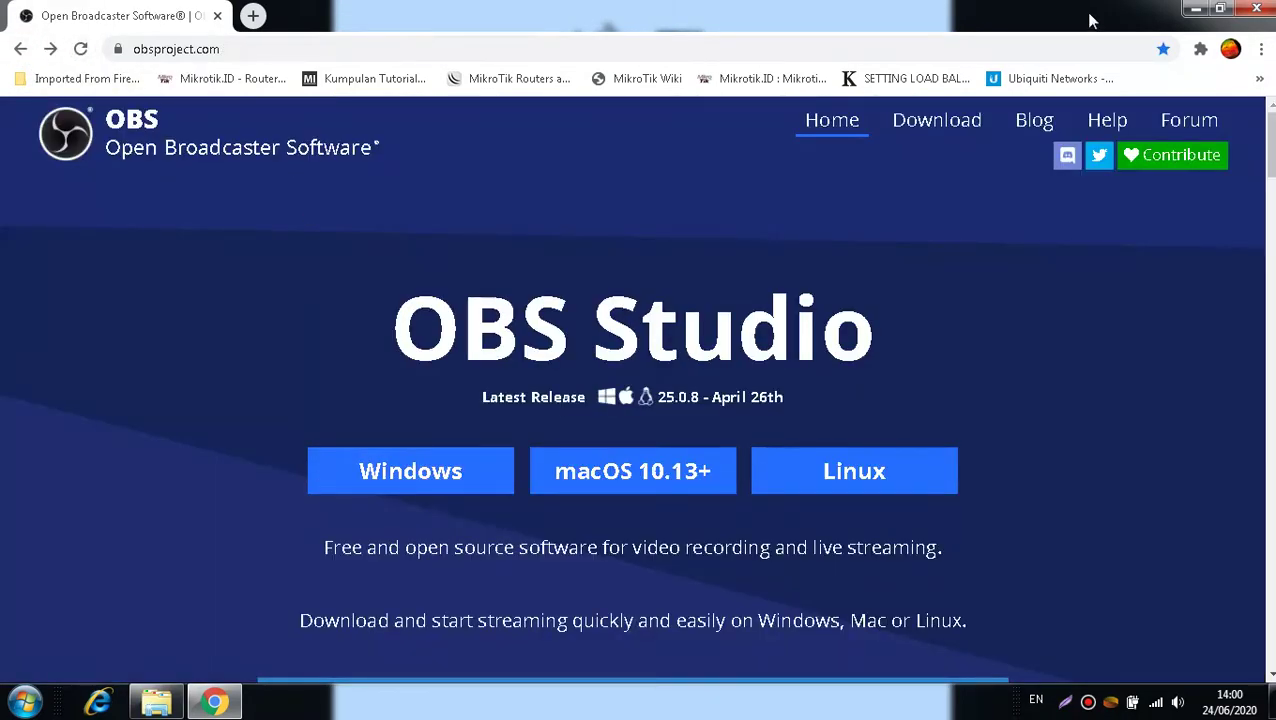
{"action": "left_click", "coordinate": [1256, 8]}
Return to the Data (D:) folder, launch OBS-Studio-25.0.8-Full-Installer-x64, and minimize the folder window.
{"action": "left_click", "coordinate": [156, 701]}
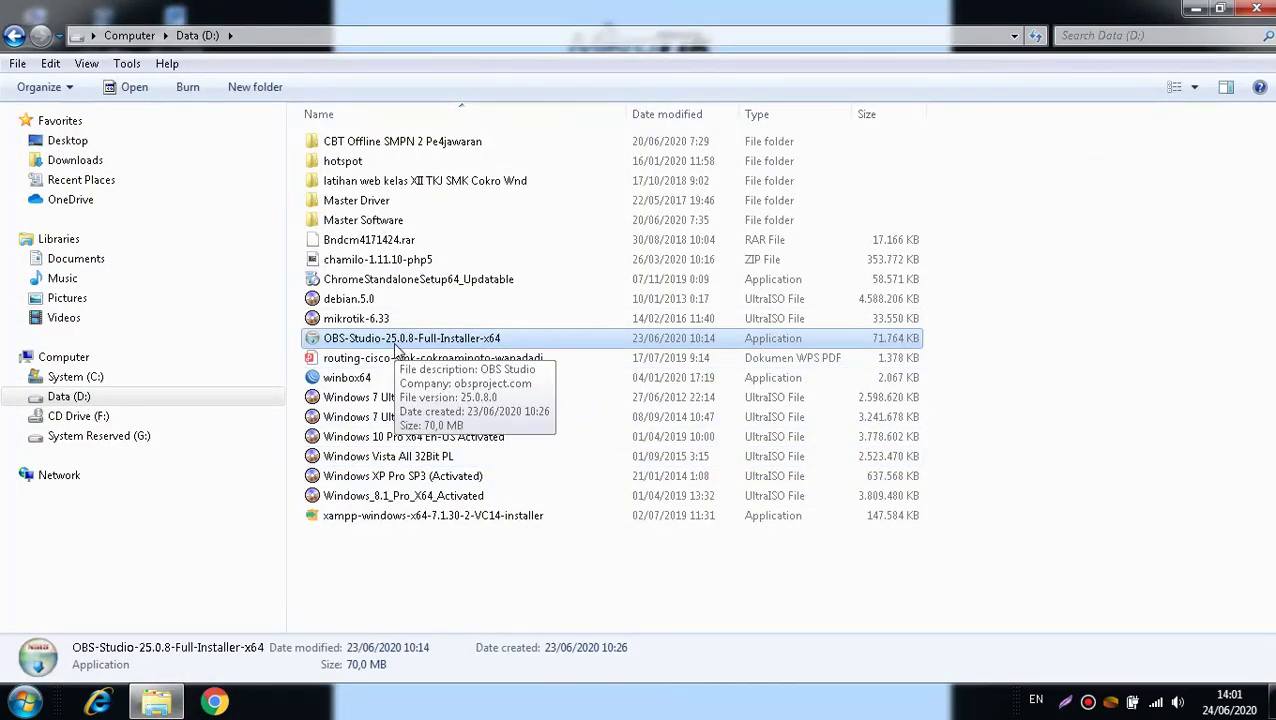
{"action": "double_click", "coordinate": [397, 340]}
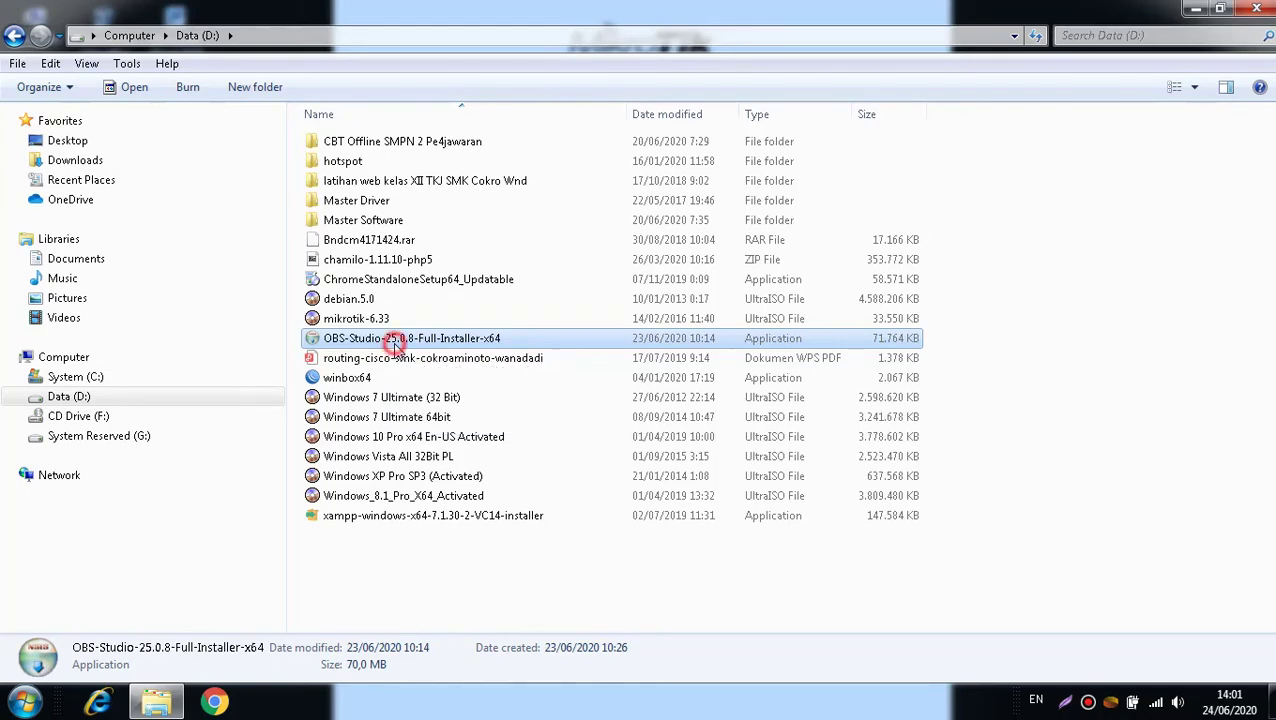
{"action": "left_click", "coordinate": [1196, 8]}
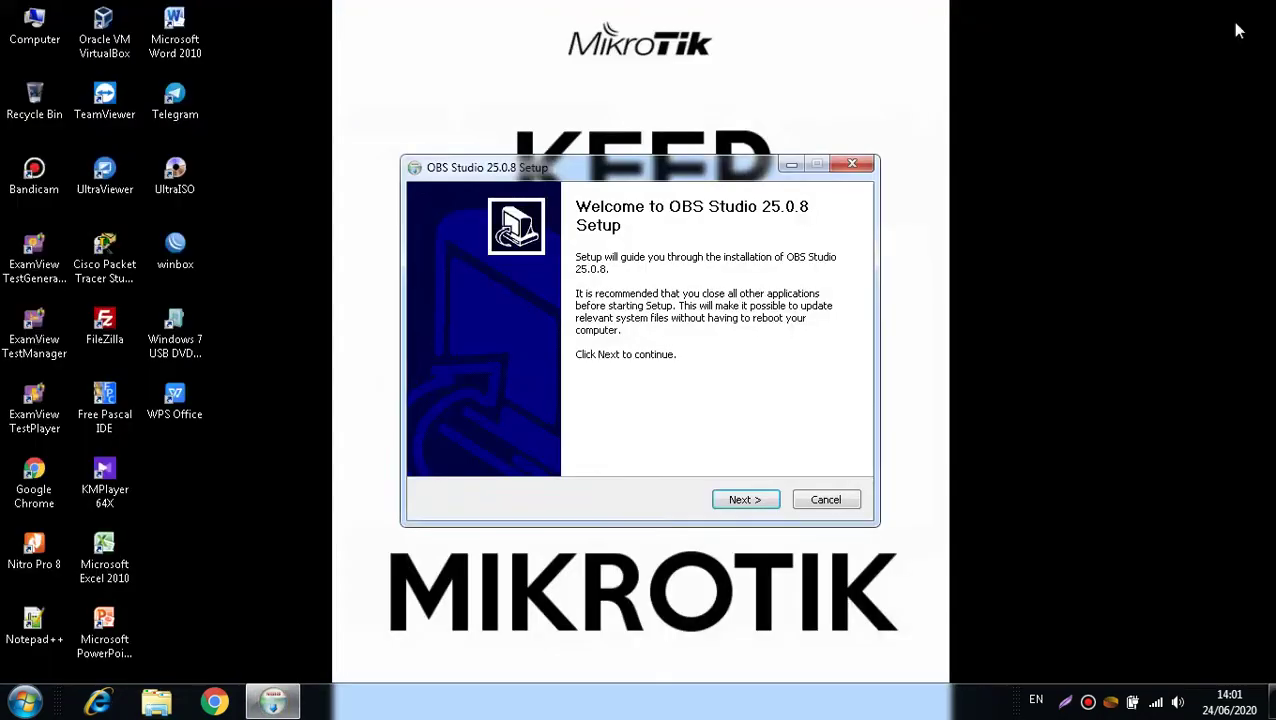
Proceed through the welcome and license pages and keep C:\Program Files\obs-studio as the destination folder.
{"action": "left_click", "coordinate": [752, 502]}
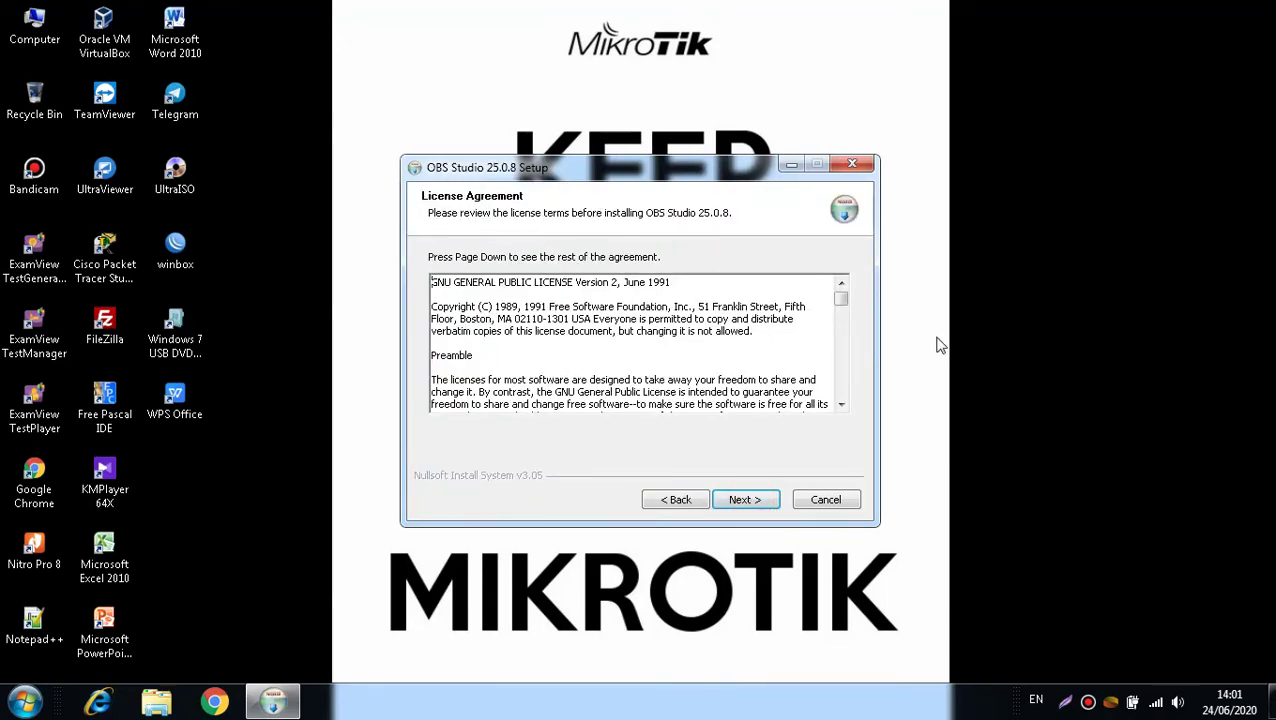
{"action": "mouse_move", "coordinate": [841, 300]}
{"action": "left_mouse_down"}
{"action": "mouse_move", "coordinate": [840, 403]}
{"action": "mouse_move", "coordinate": [846, 296]}
{"action": "left_mouse_up"}
{"action": "left_click", "coordinate": [761, 505]}
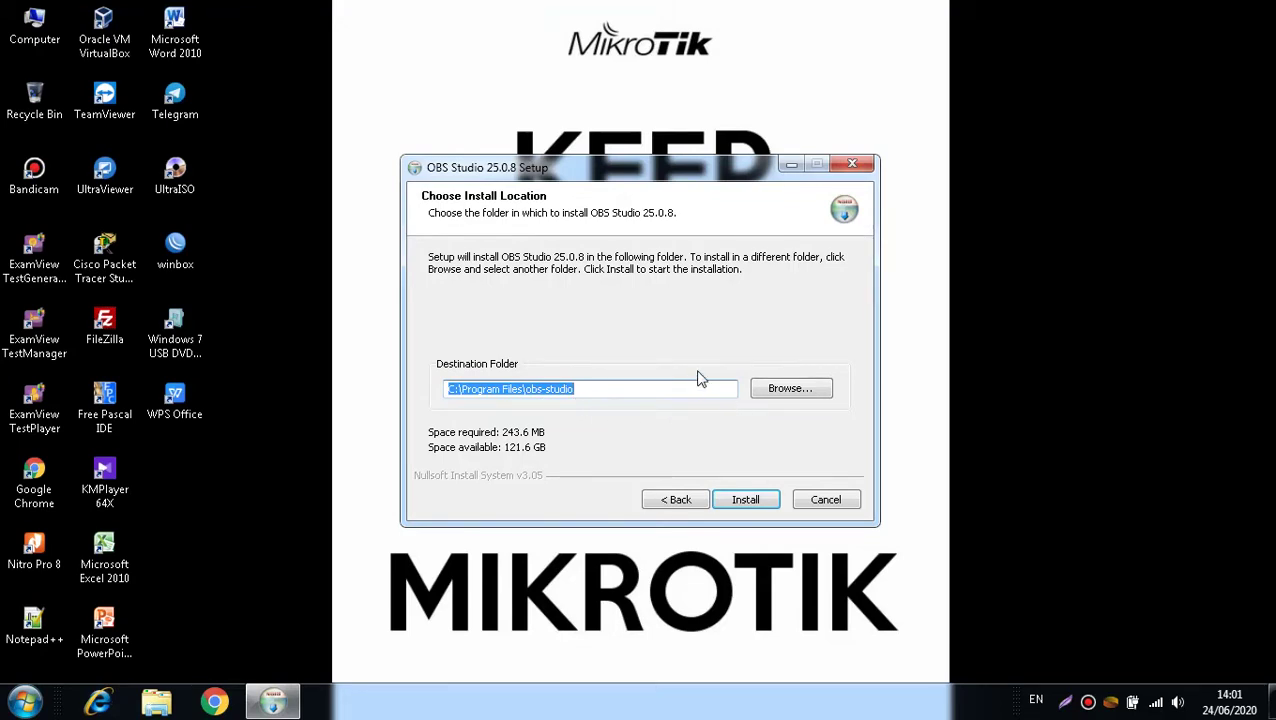
{"action": "left_click", "coordinate": [797, 398]}
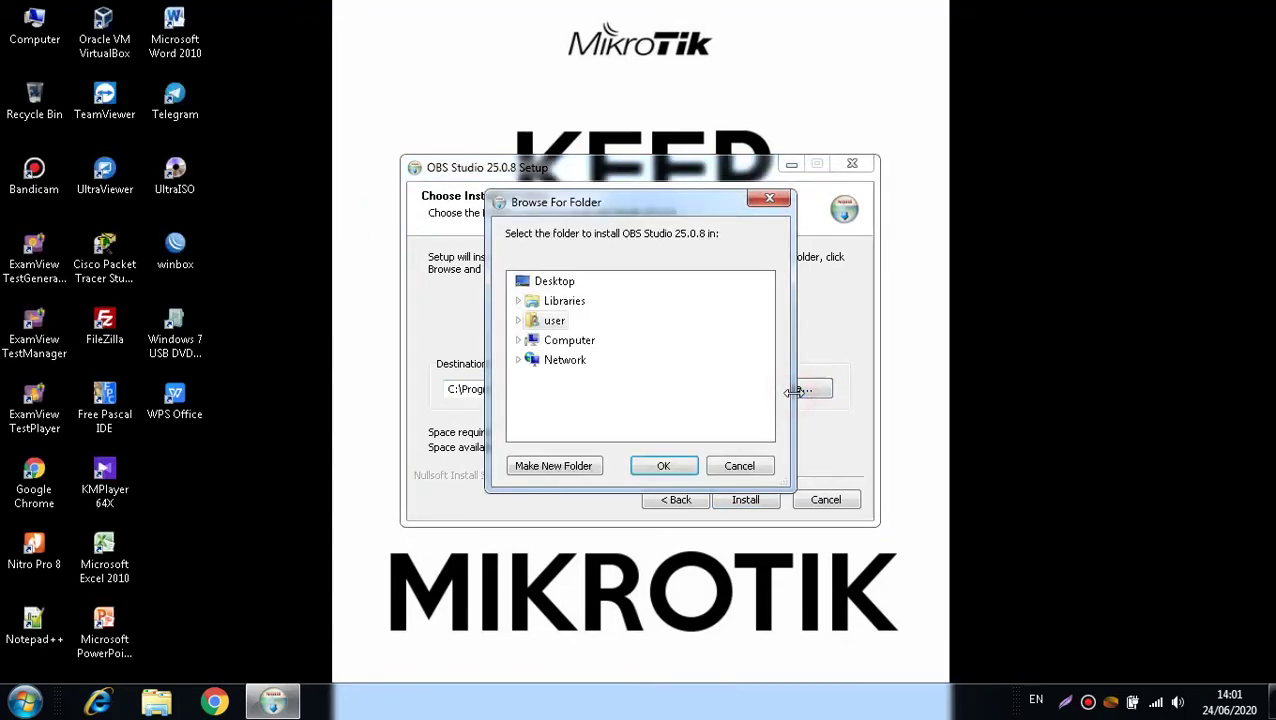
{"action": "left_click", "coordinate": [758, 470]}
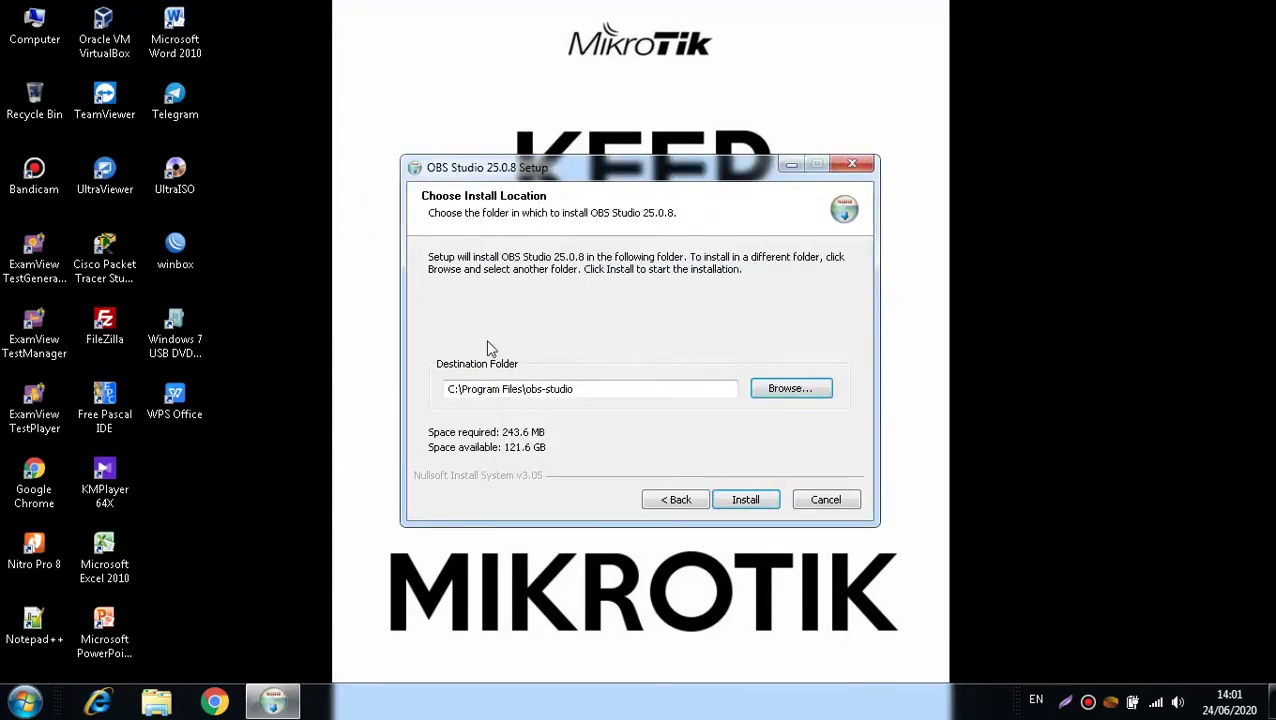
Capture the desktop area around the setup window, outline the destination folder path in red, and discard the capture.
{"action": "left_click", "coordinate": [1088, 702]}
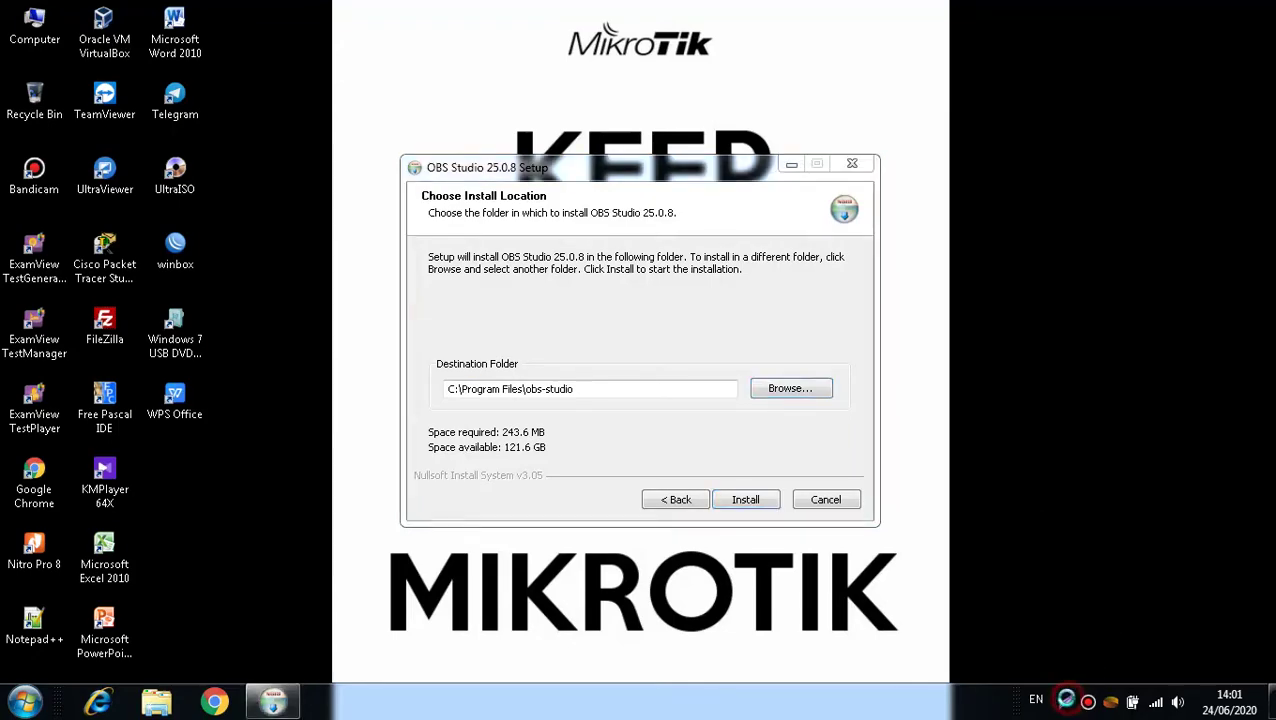
{"action": "mouse_move", "coordinate": [165, 7]}
{"action": "left_mouse_down"}
{"action": "mouse_move", "coordinate": [1102, 478]}
{"action": "mouse_move", "coordinate": [1204, 634]}
{"action": "left_mouse_up"}
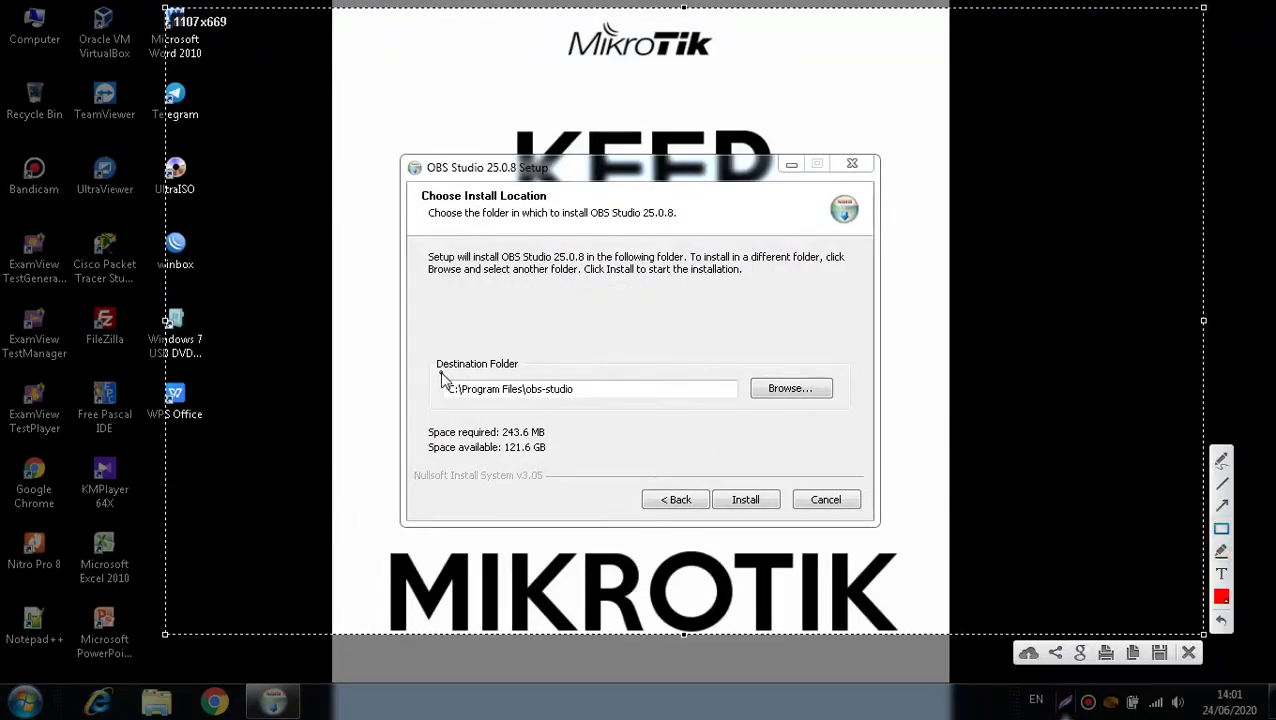
{"action": "left_click_drag", "start_coordinate": [440, 372], "coordinate": [676, 410]}
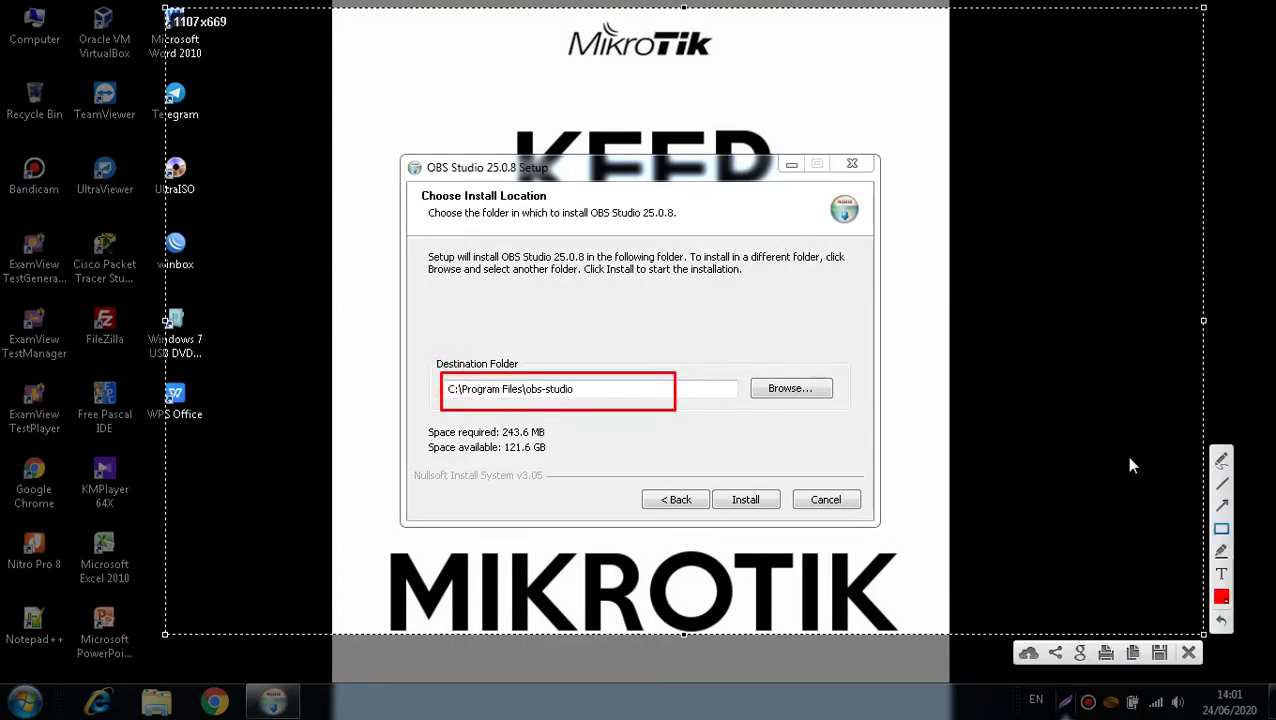
{"action": "key", "text": "Escape"}
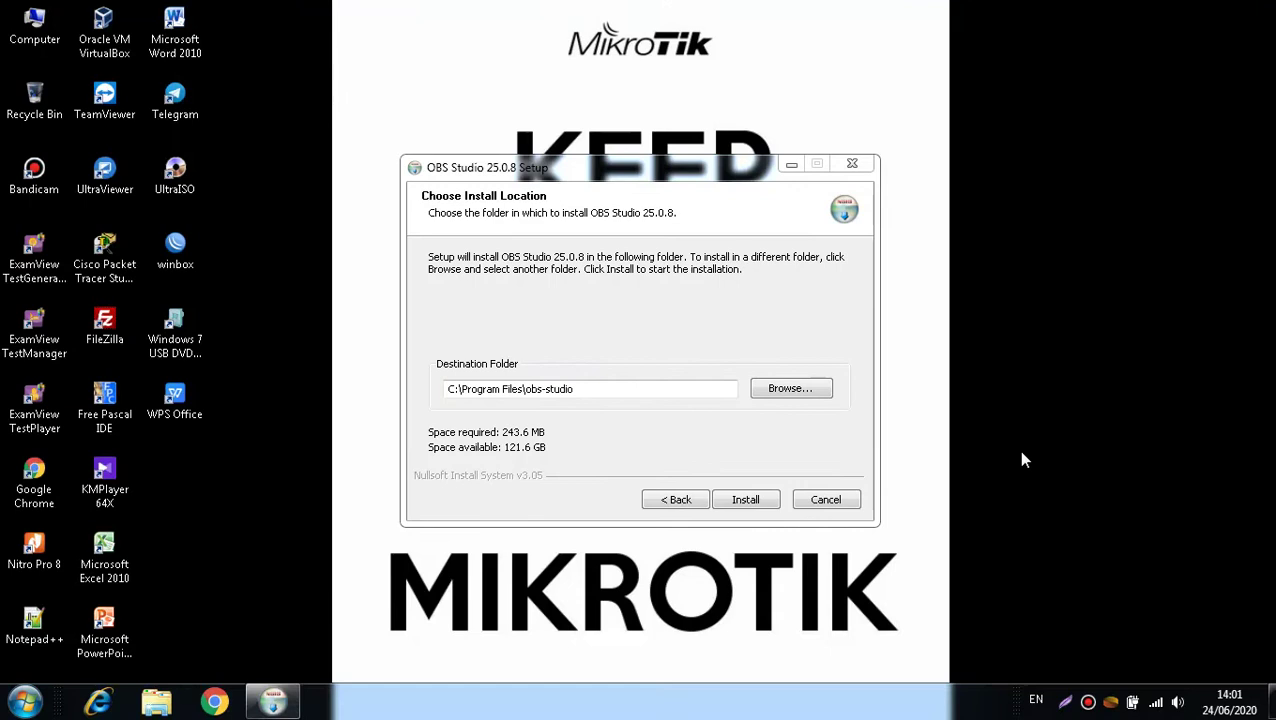
Install OBS Studio 25.0.8 into the chosen folder and finish the setup with the program launching.
{"action": "left_click", "coordinate": [757, 500]}
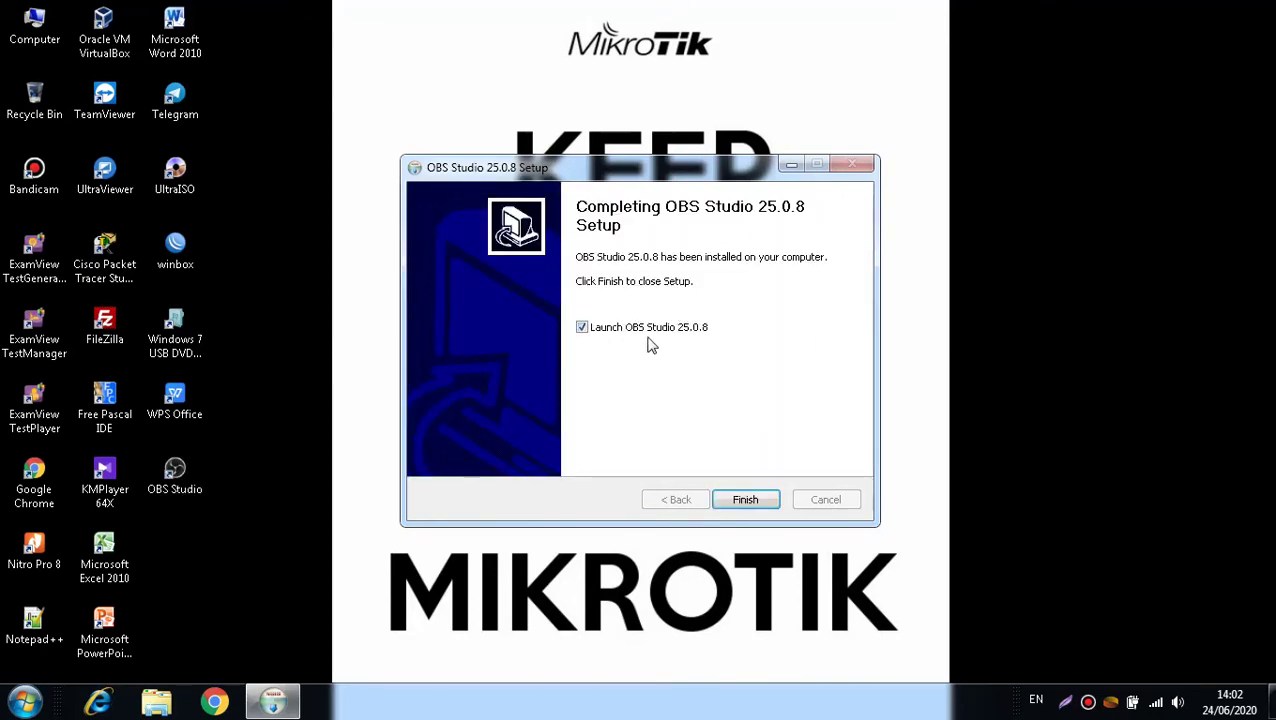
{"action": "left_click", "coordinate": [582, 329]}
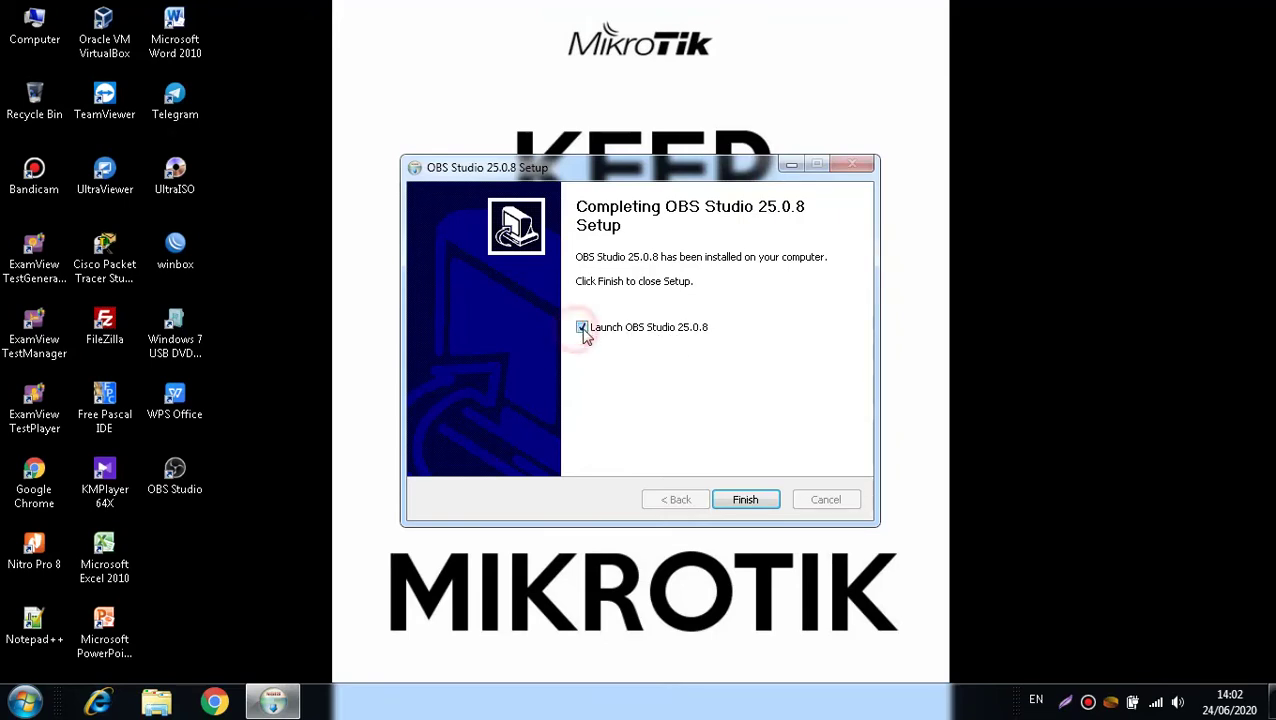
{"action": "left_click", "coordinate": [741, 505]}
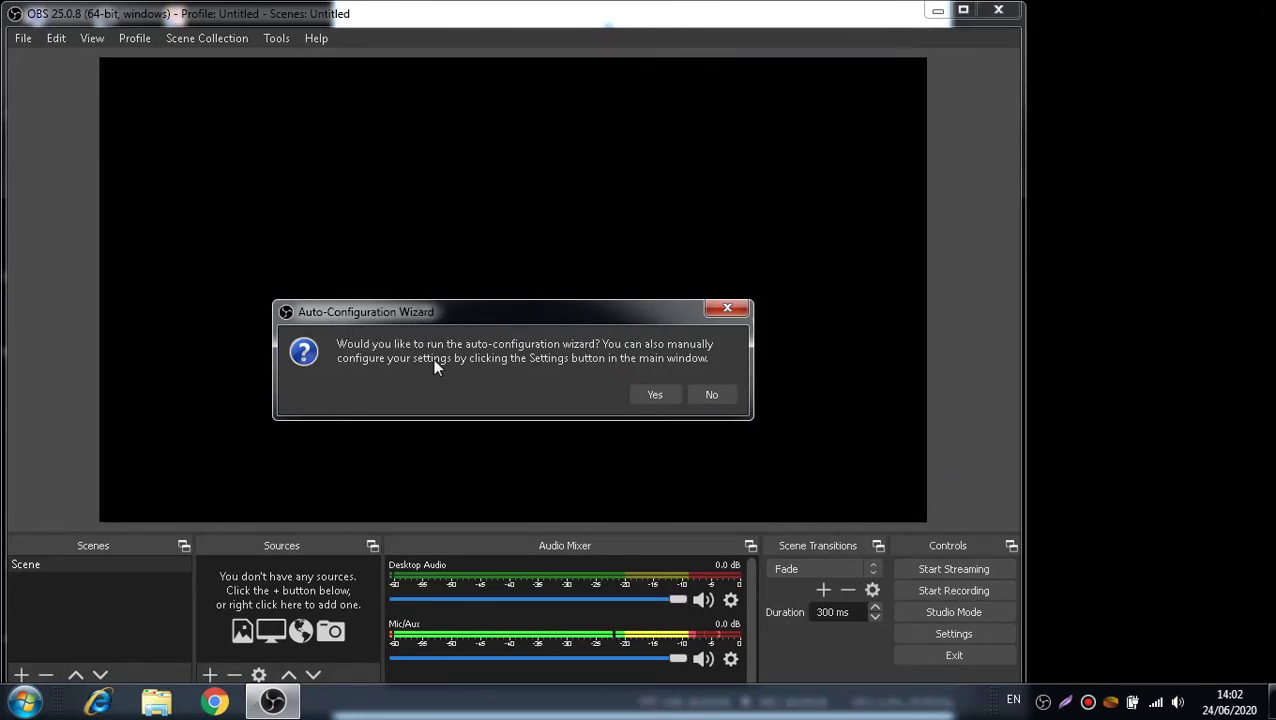
Decline the auto-configuration wizard, dismiss its notice, and maximize the OBS window.
{"action": "left_click", "coordinate": [711, 395]}
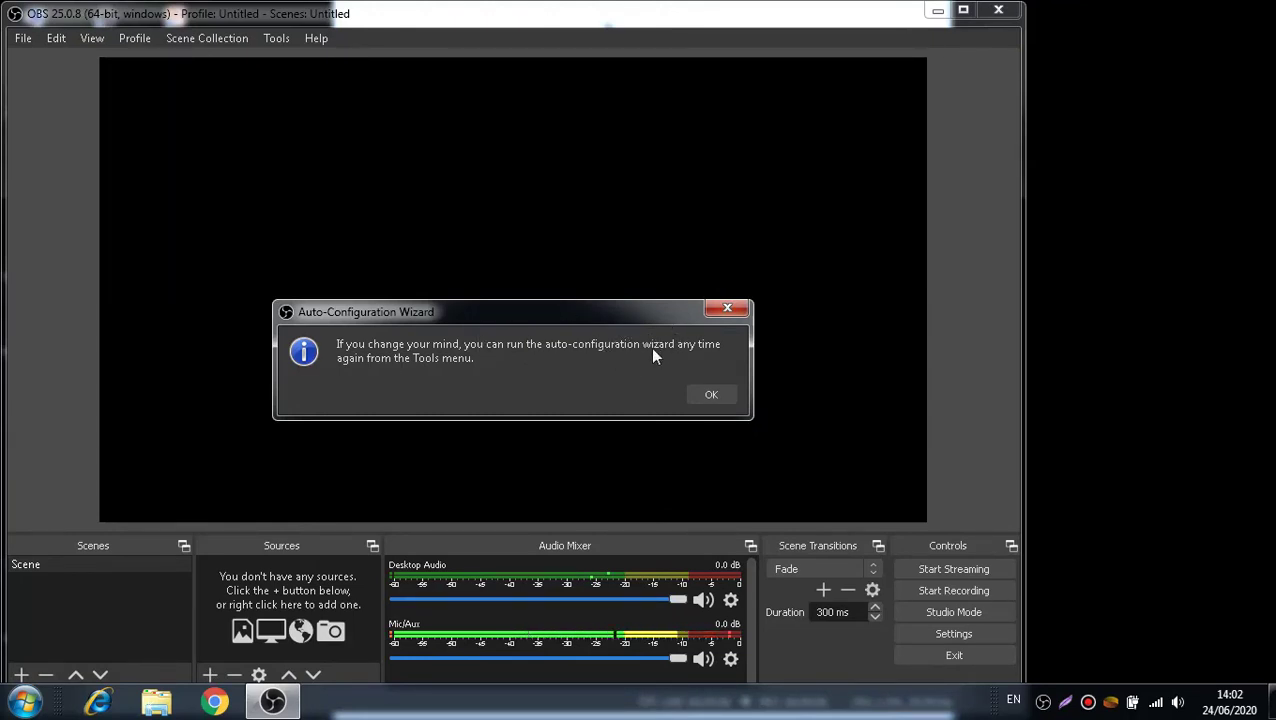
{"action": "left_click", "coordinate": [716, 396]}
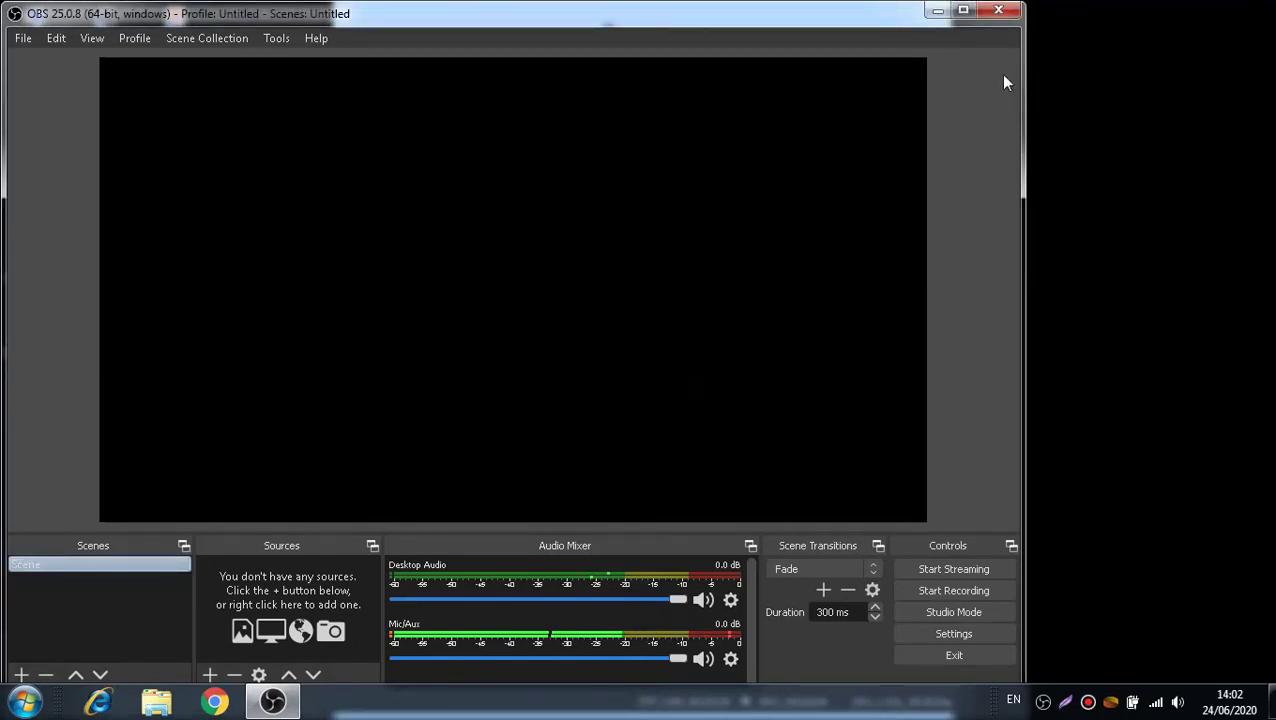
{"action": "left_click", "coordinate": [963, 10]}
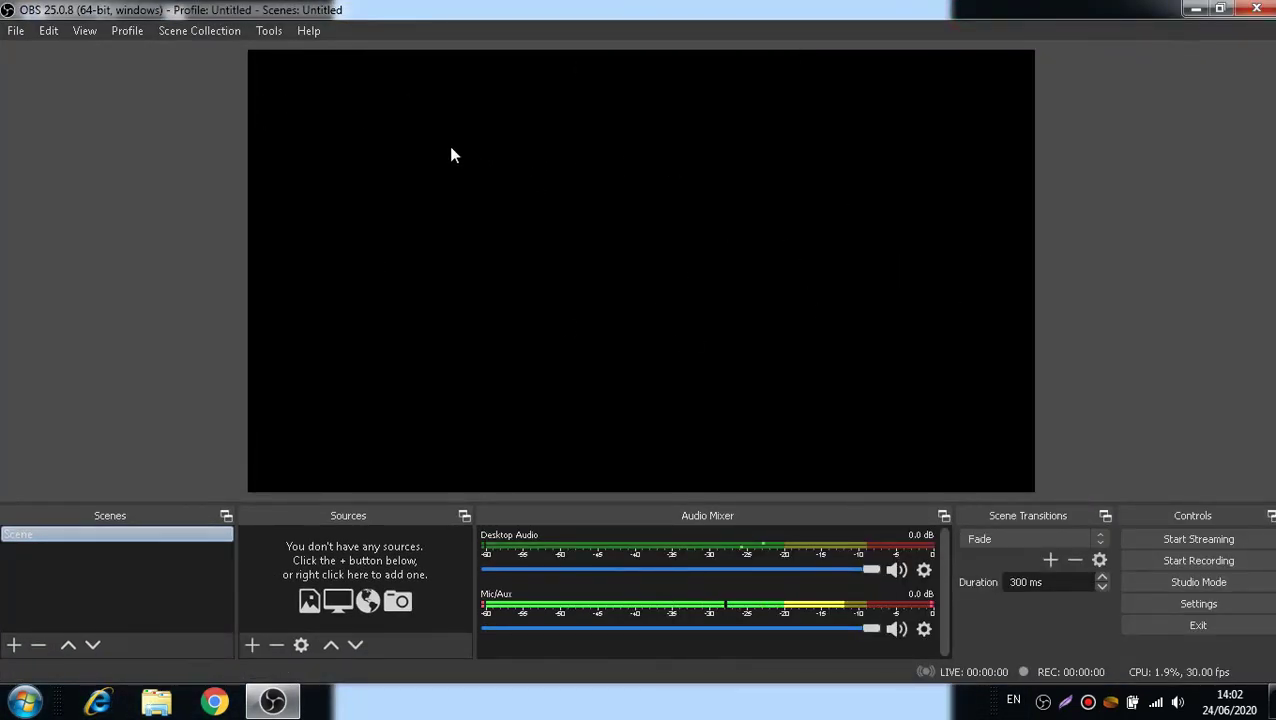
Review where the Auto-Configuration Wizard, scene collection commands, other tools and Settings are found, without running any of them.
{"action": "left_click", "coordinate": [269, 35]}
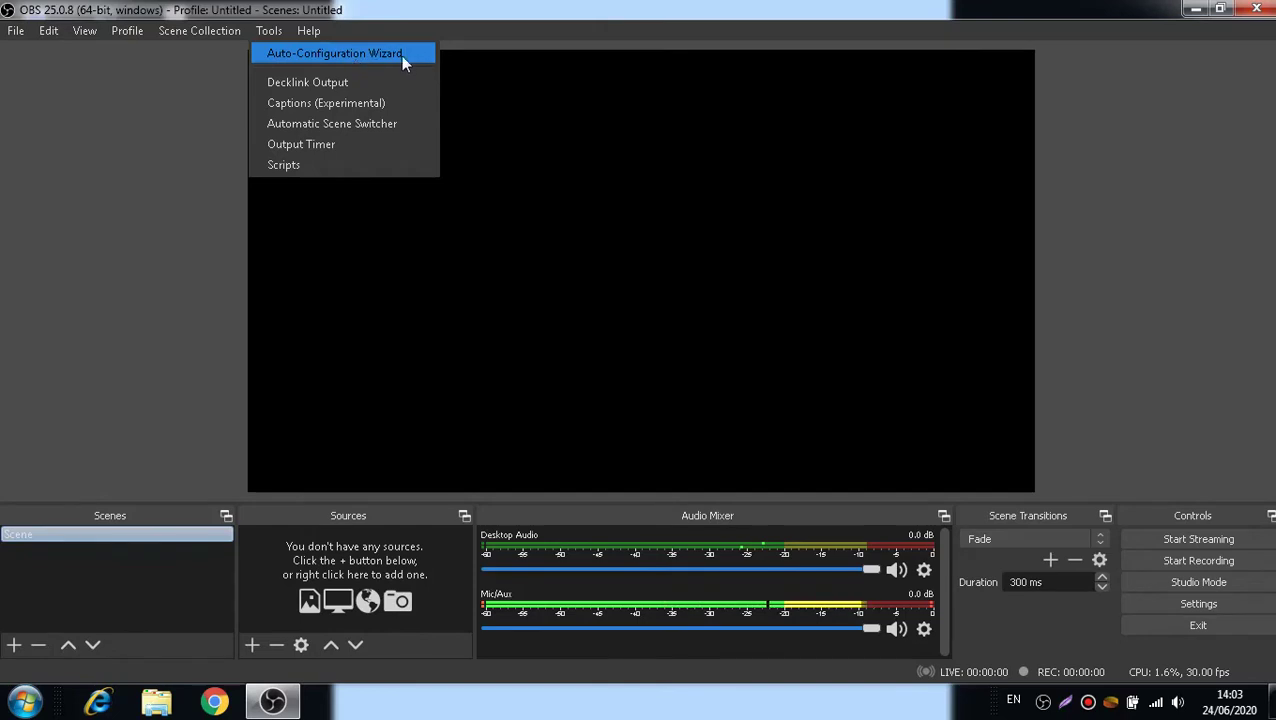
{"action": "left_click", "coordinate": [716, 160]}
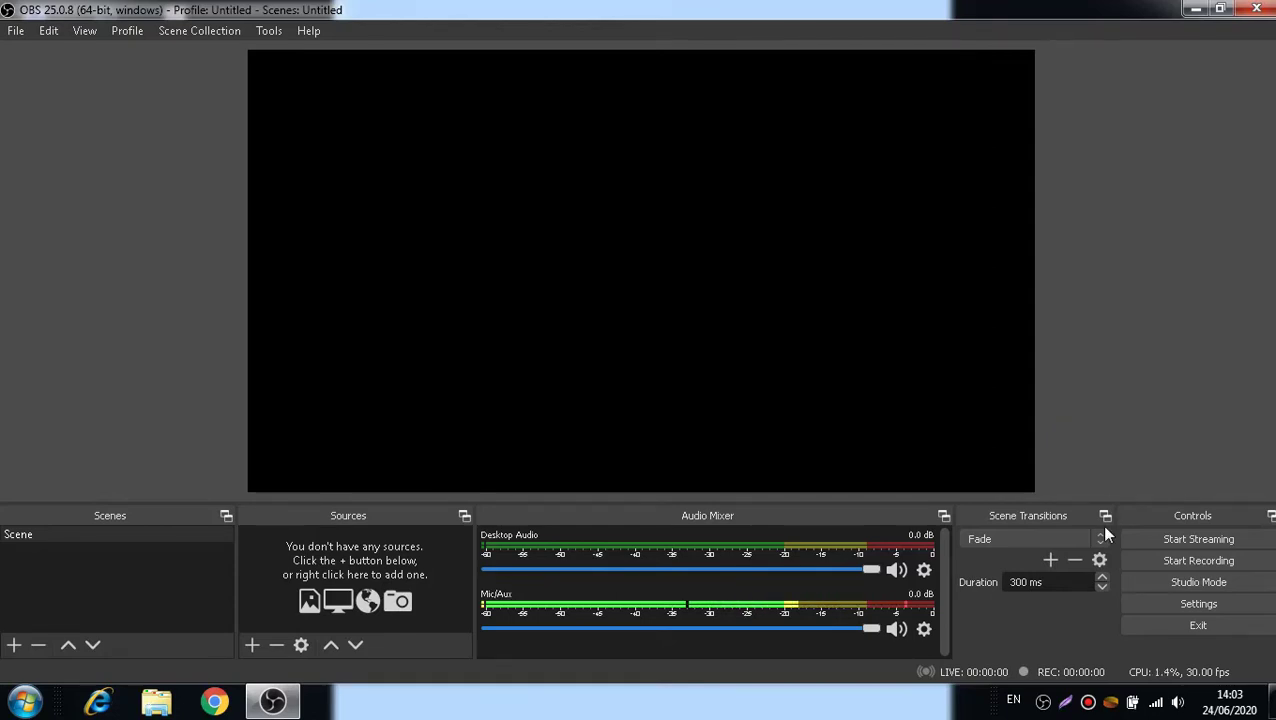
{"action": "left_click", "coordinate": [196, 33]}
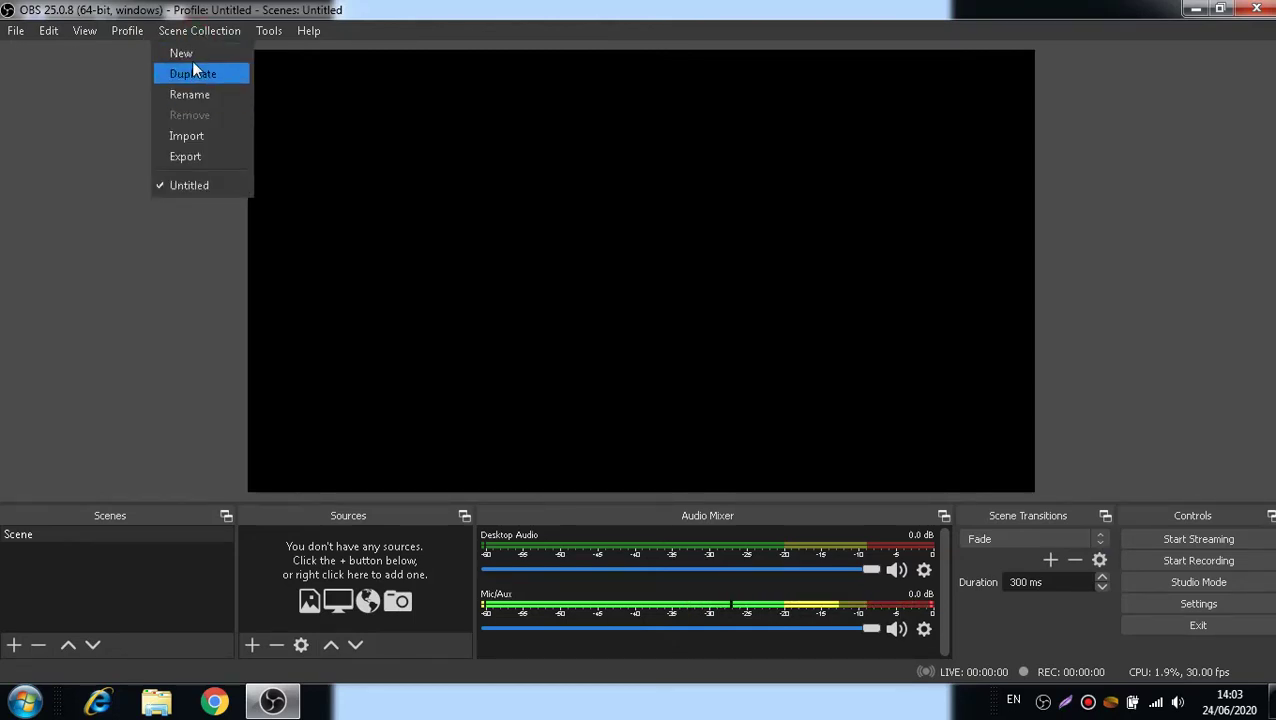
{"action": "left_click", "coordinate": [266, 30]}
{"action": "left_click", "coordinate": [266, 30]}
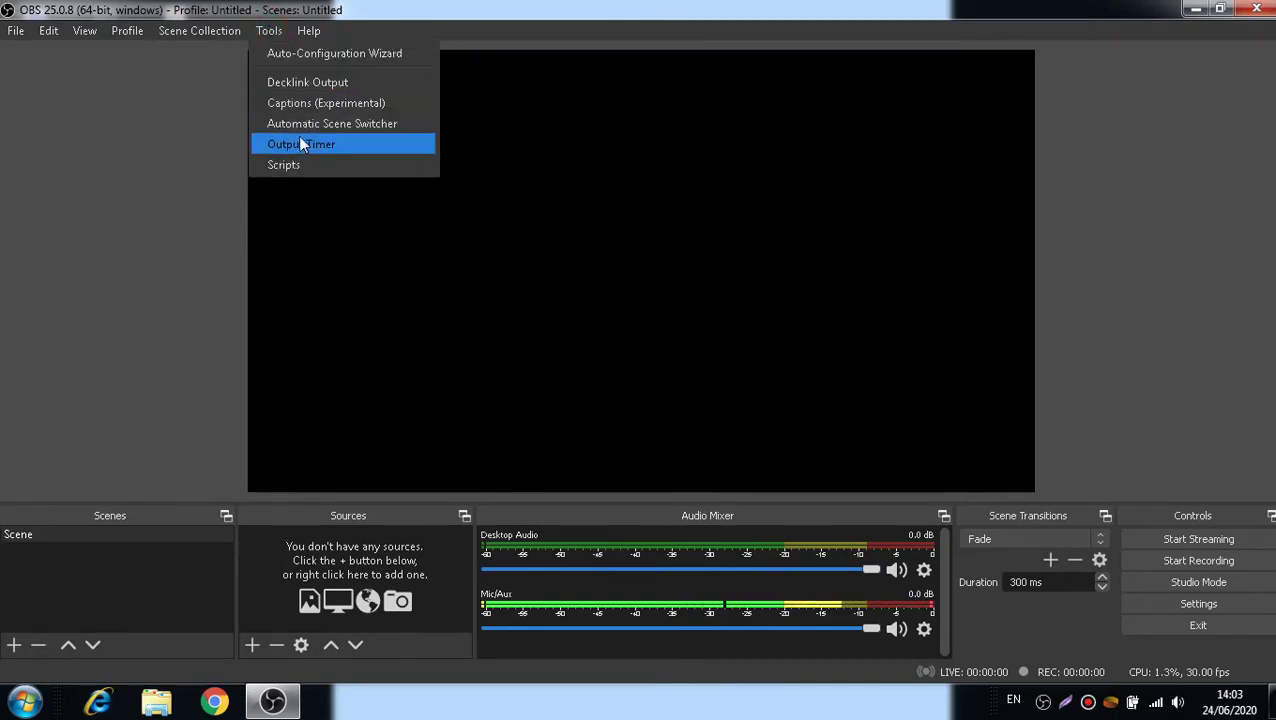
{"action": "left_click", "coordinate": [20, 36]}
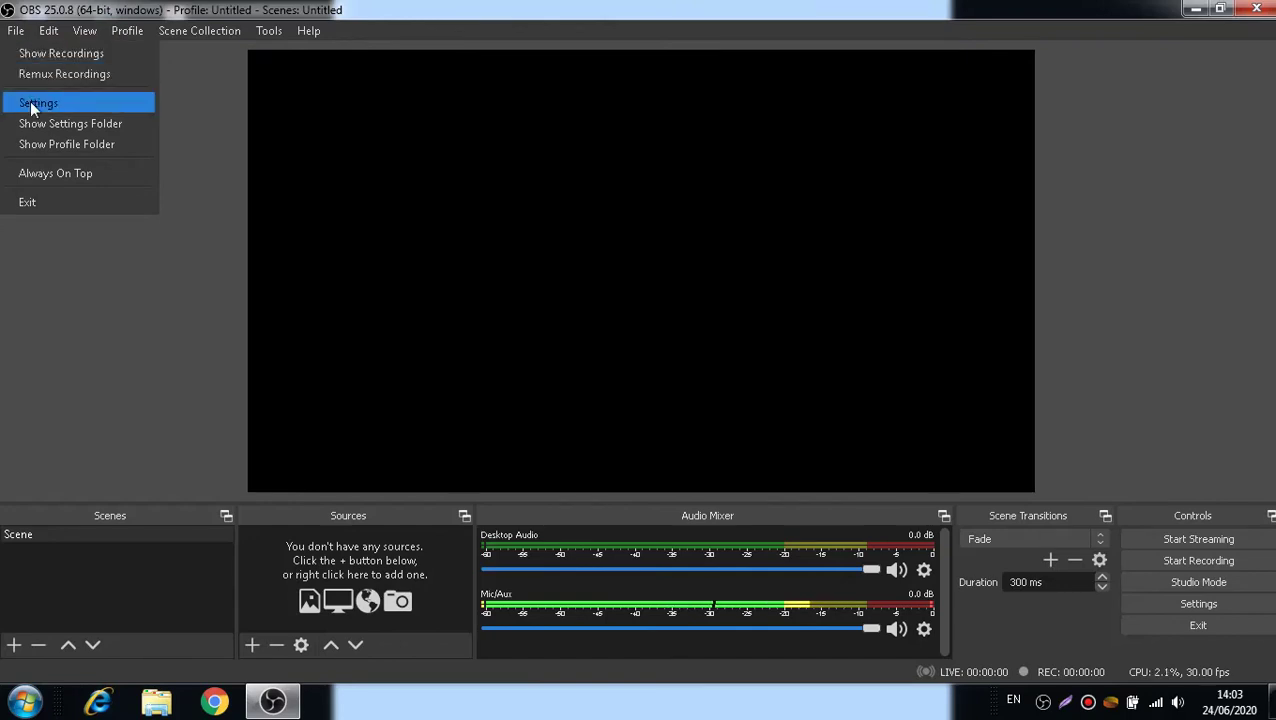
{"action": "left_click", "coordinate": [140, 285]}
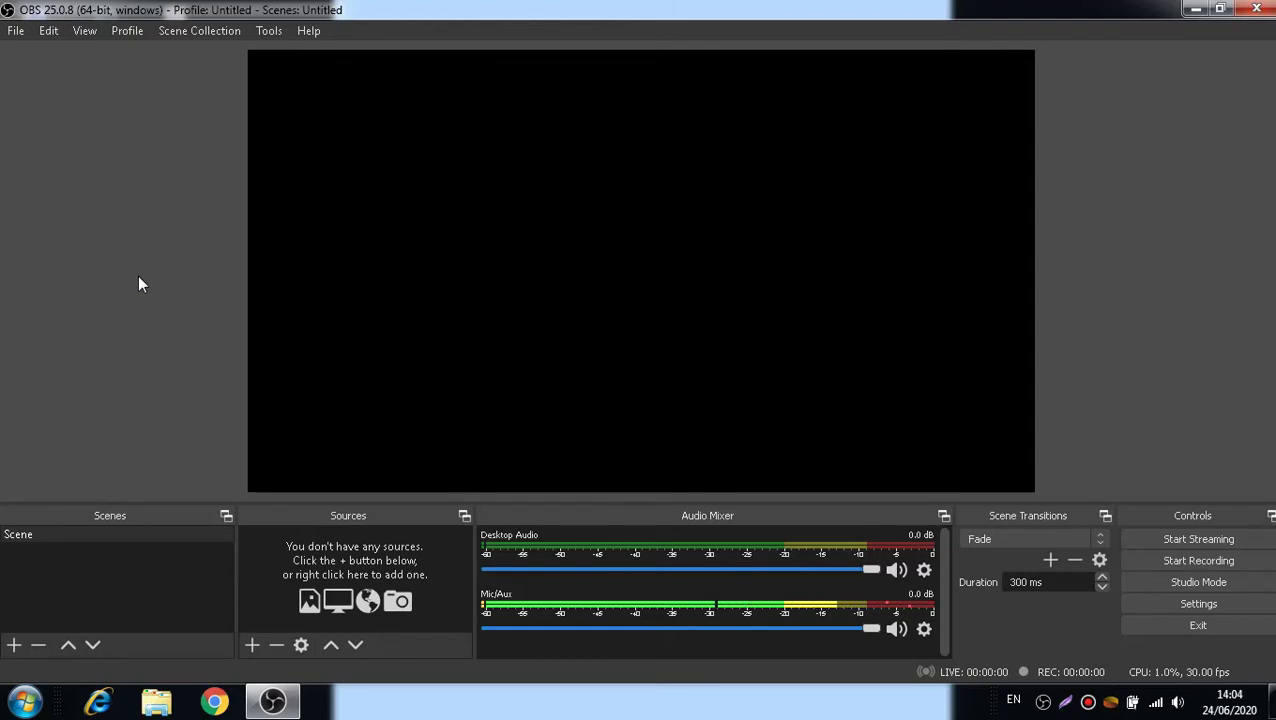
Capture the OBS window, outline the preview, Scenes, Sources, Audio Mixer, Scene Transitions and Controls areas in red, and discard the capture.
{"action": "left_click", "coordinate": [96, 535]}
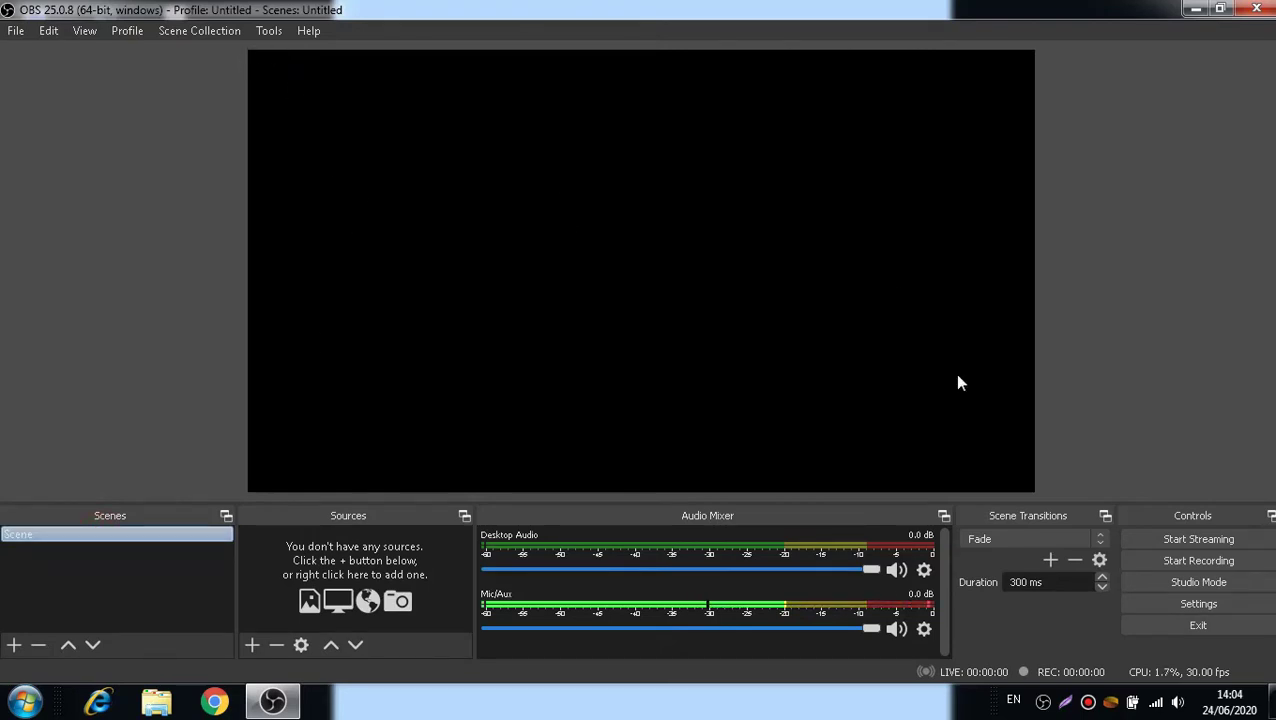
{"action": "left_click", "coordinate": [1075, 705]}
{"action": "left_click_drag", "start_coordinate": [3, 3], "coordinate": [1274, 680]}
{"action": "left_click", "coordinate": [1262, 568]}
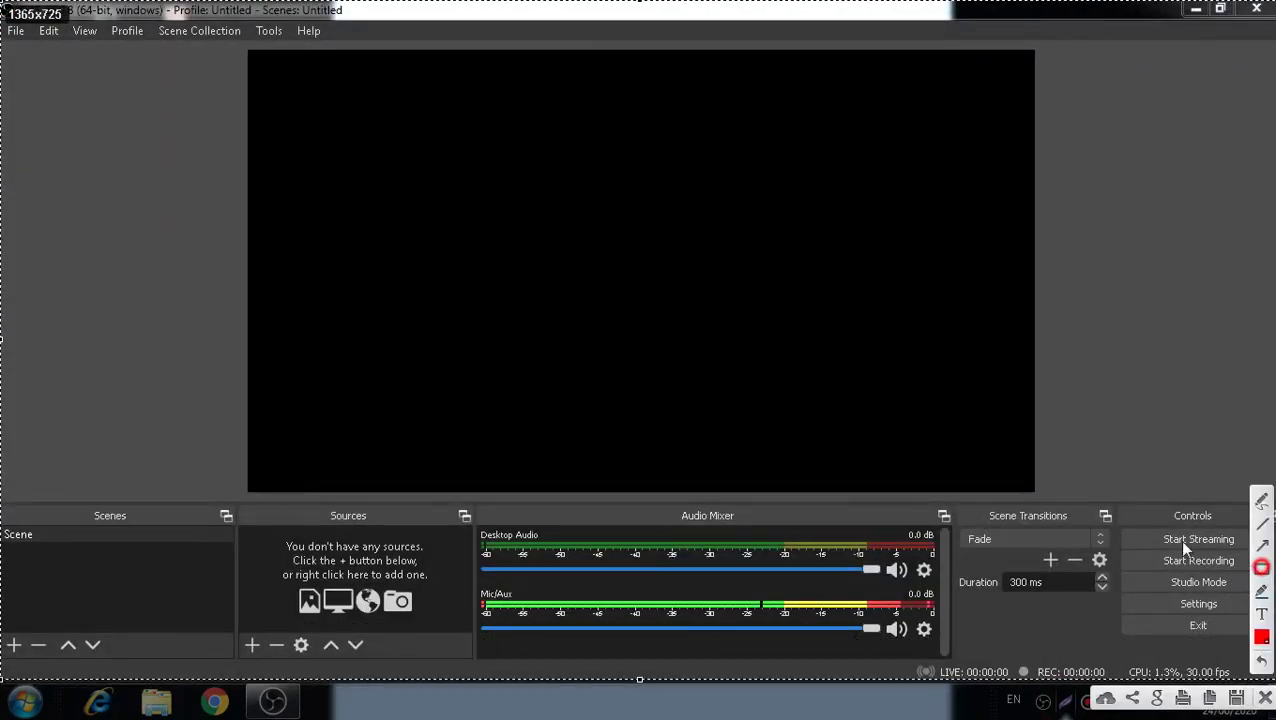
{"action": "left_click_drag", "start_coordinate": [227, 46], "coordinate": [1046, 487]}
{"action": "left_click_drag", "start_coordinate": [2, 506], "coordinate": [242, 639]}
{"action": "left_click_drag", "start_coordinate": [258, 513], "coordinate": [471, 630]}
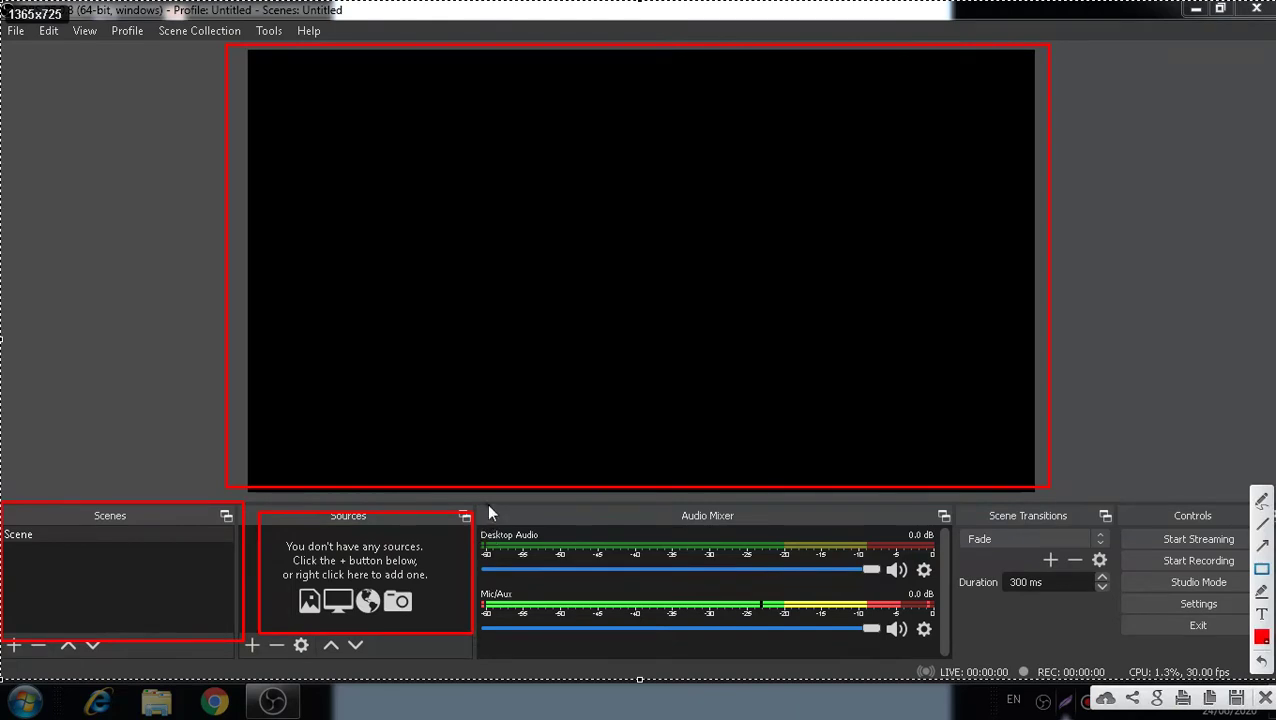
{"action": "left_click_drag", "start_coordinate": [485, 503], "coordinate": [944, 650]}
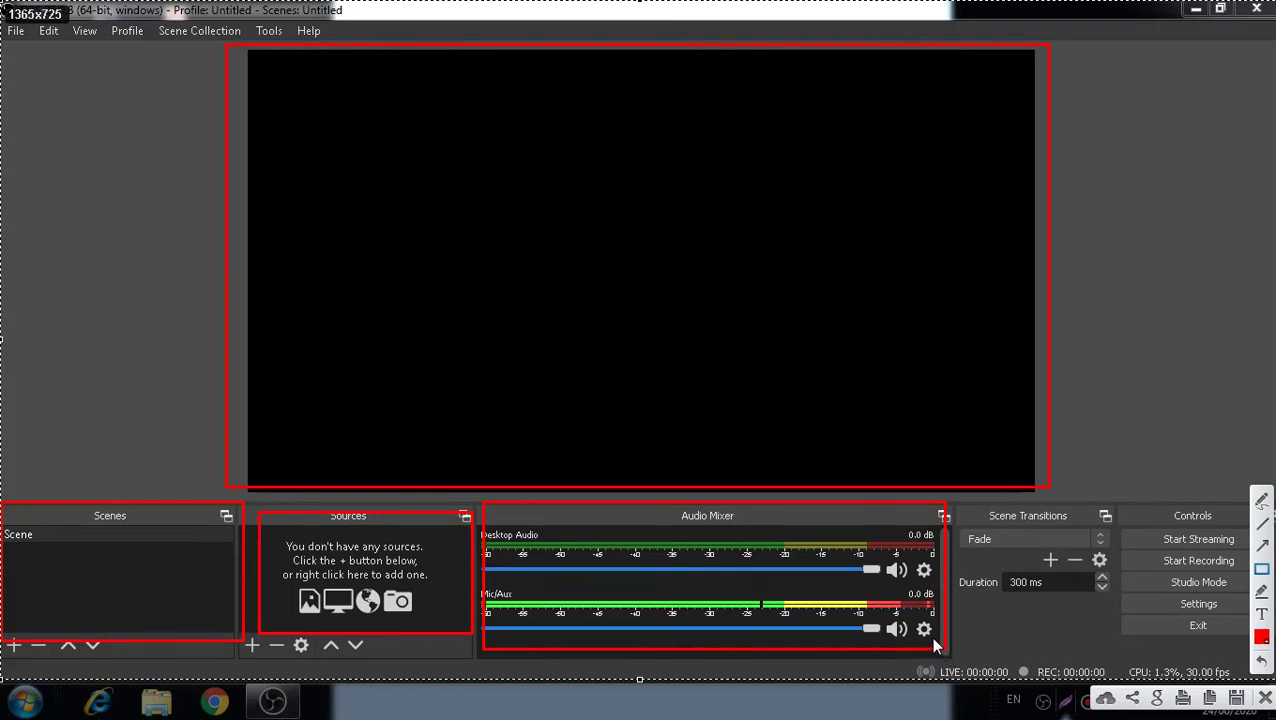
{"action": "left_click_drag", "start_coordinate": [956, 500], "coordinate": [1115, 646]}
{"action": "left_click_drag", "start_coordinate": [1125, 497], "coordinate": [1272, 651]}
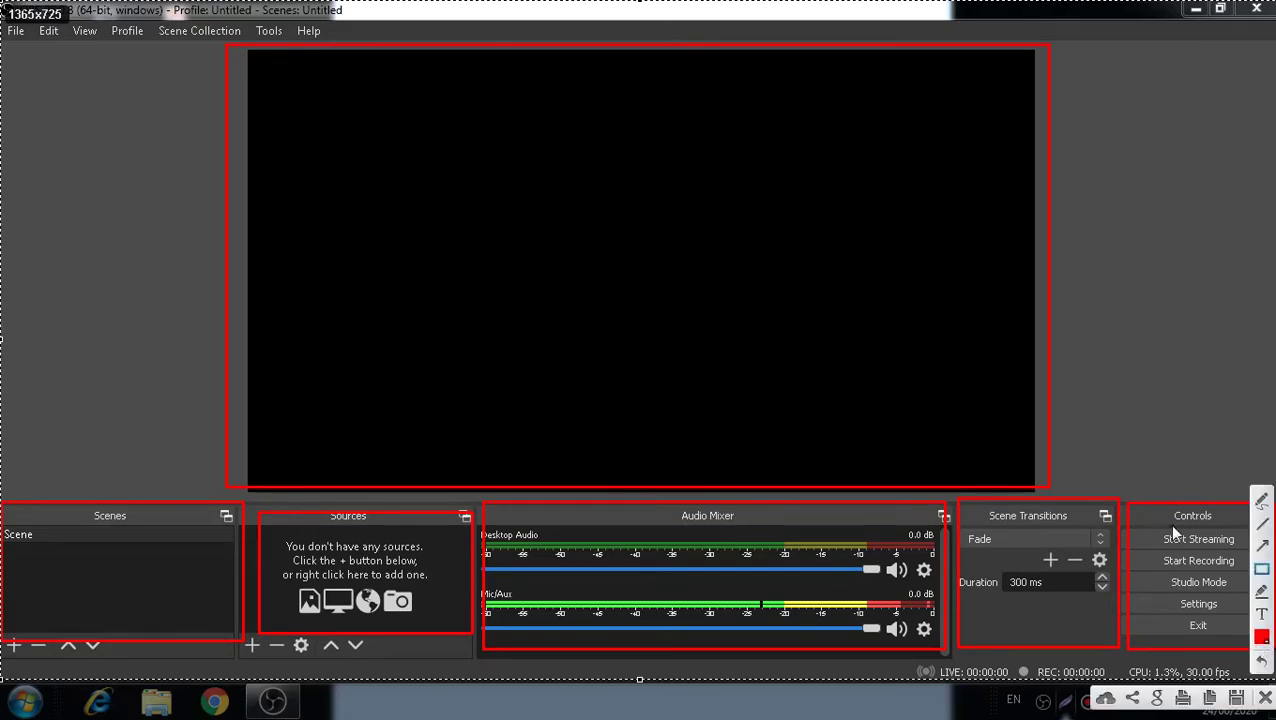
{"action": "key", "text": "Escape"}
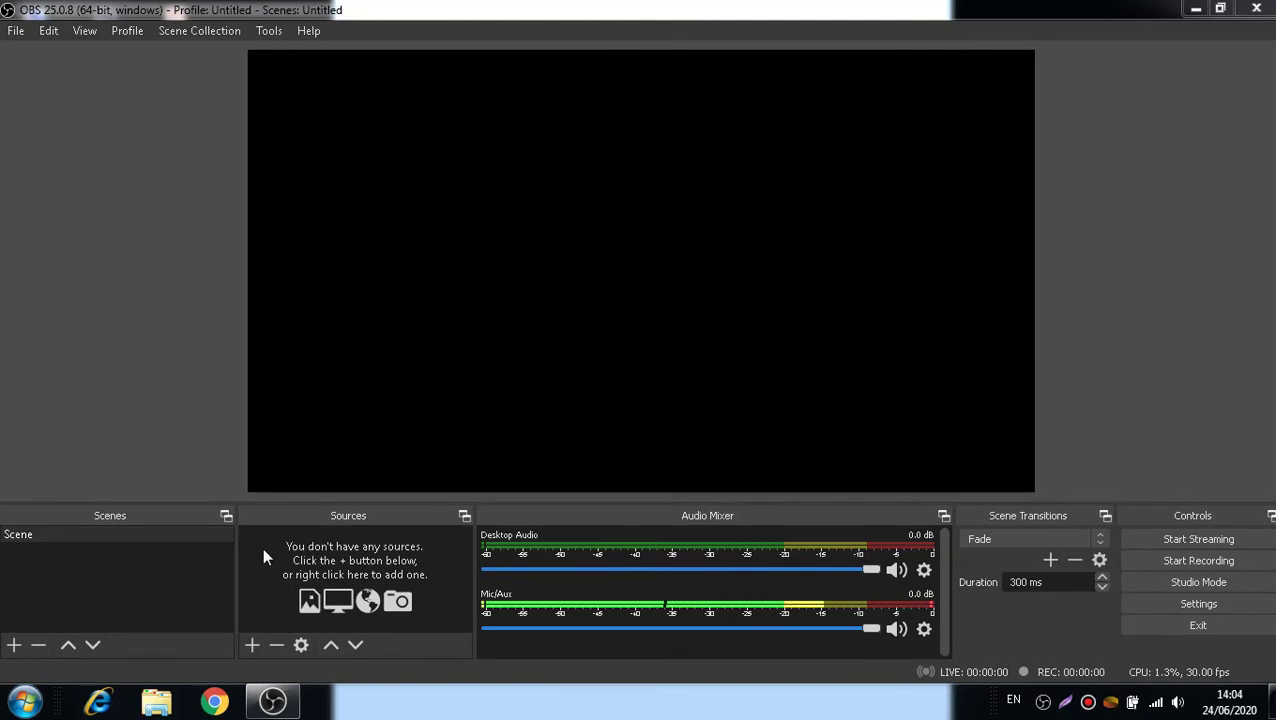
Look at how a new scene is named without adding it, and review the source types available for the scene.
{"action": "left_click", "coordinate": [26, 537]}
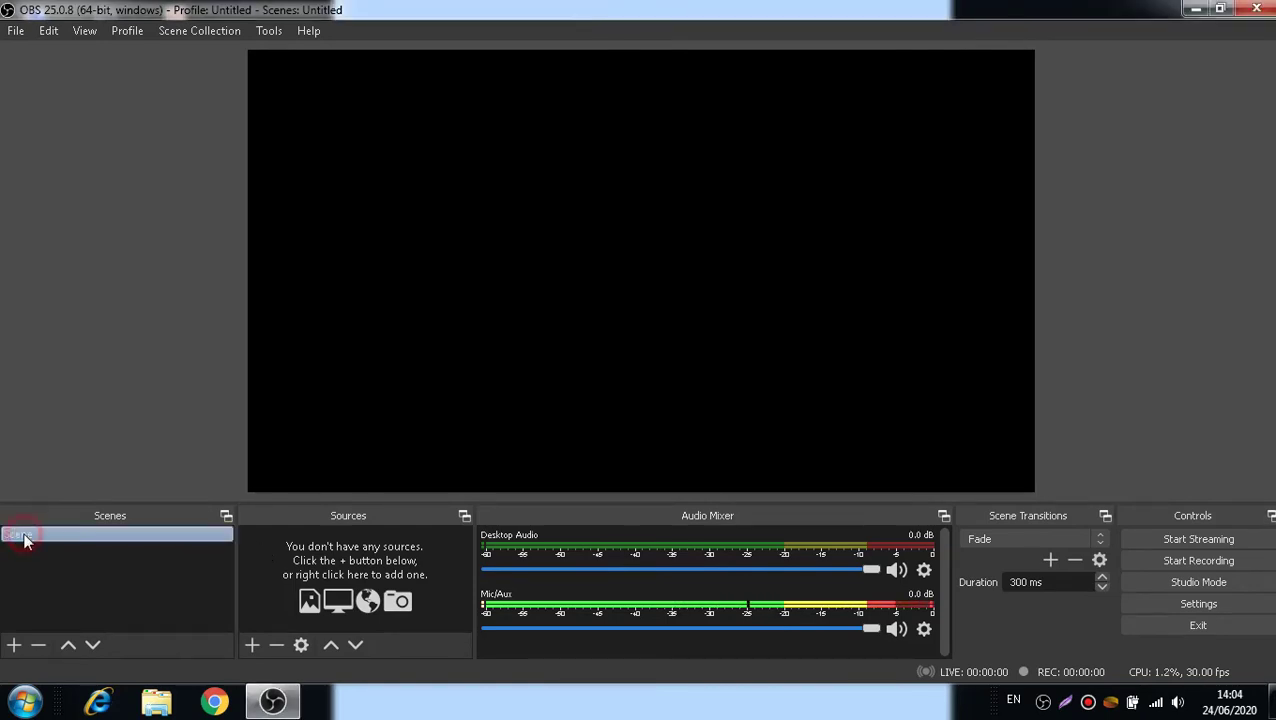
{"action": "left_click", "coordinate": [14, 646]}
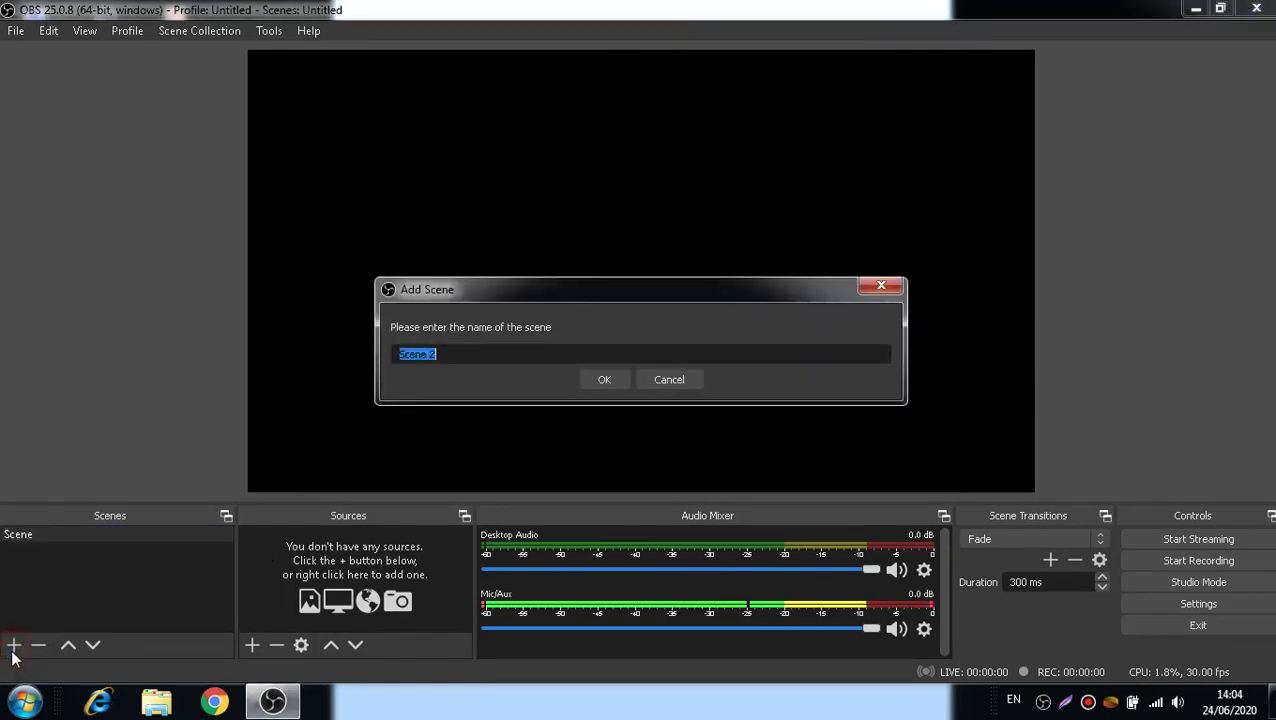
{"action": "left_click", "coordinate": [684, 386]}
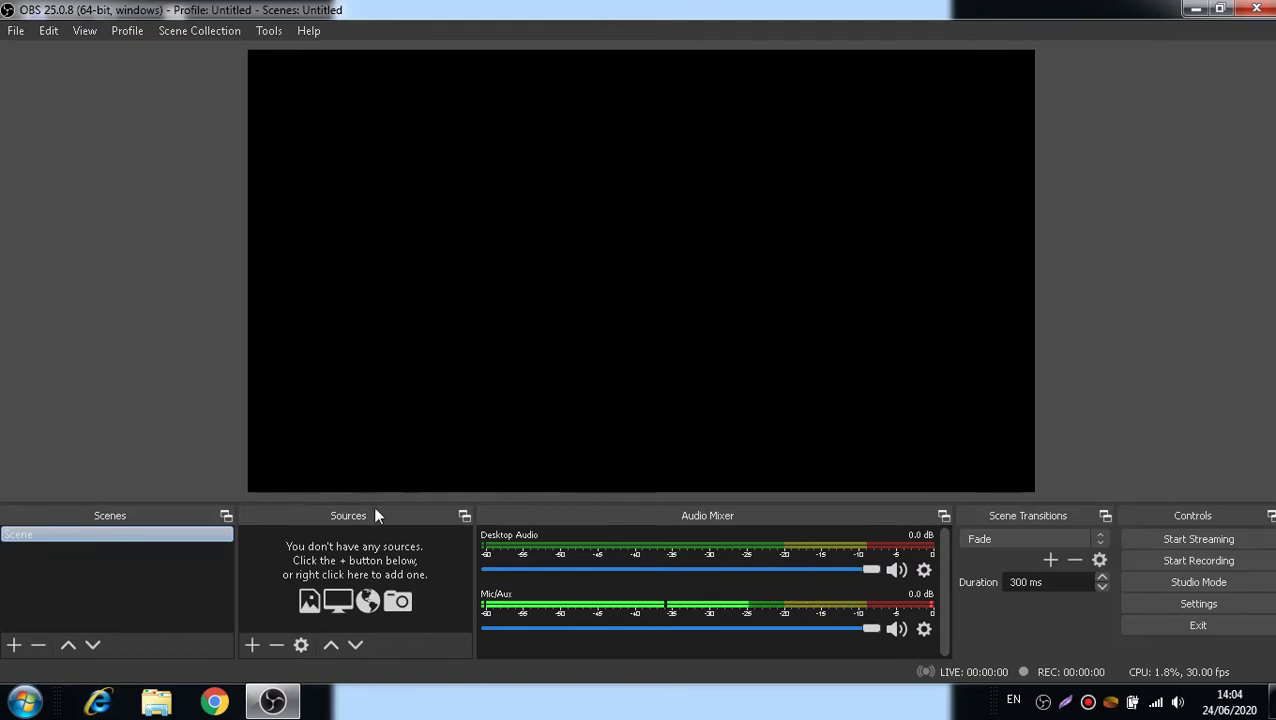
{"action": "left_click", "coordinate": [252, 645]}
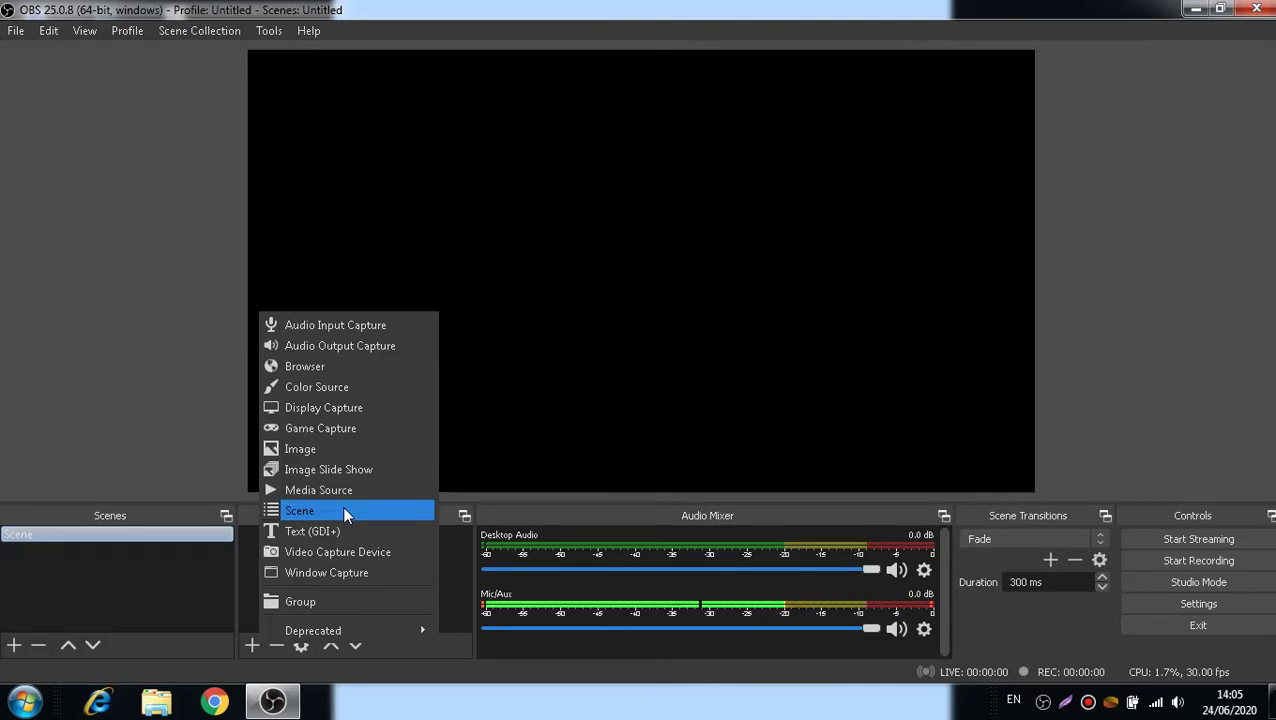
{"action": "left_click", "coordinate": [515, 492]}
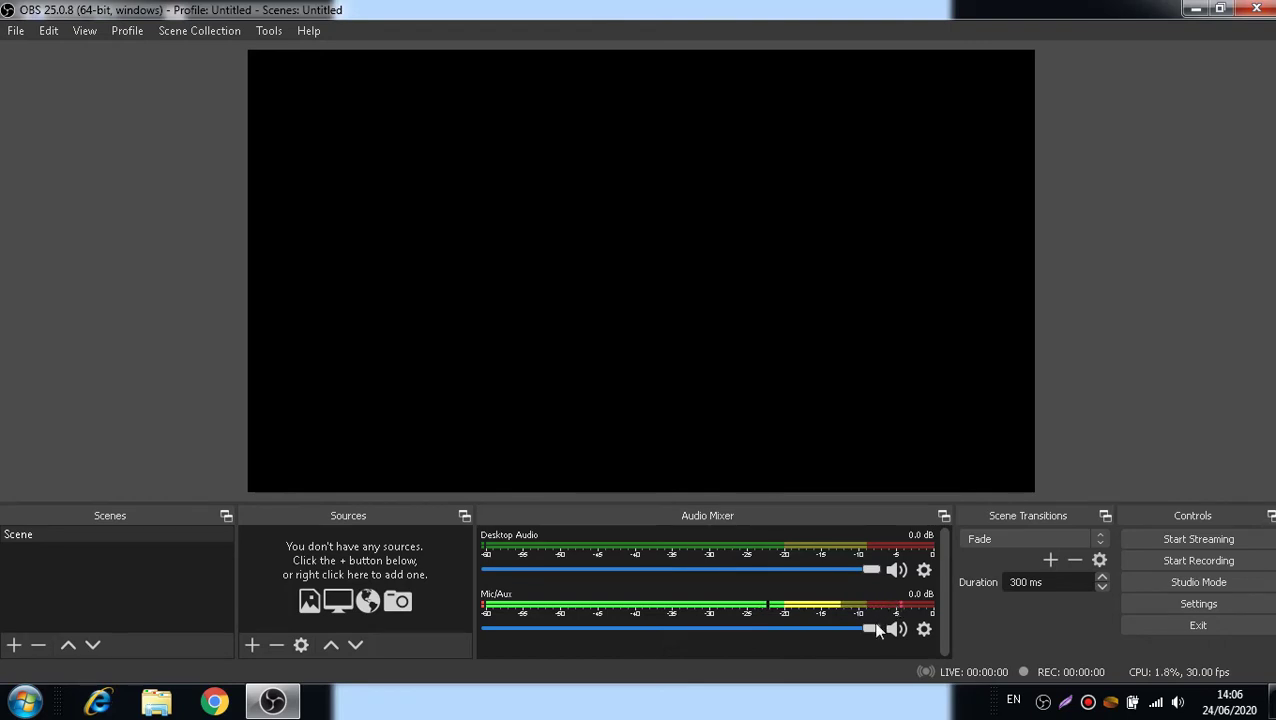
Lower the Mic/Aux volume in the audio mixer to about -19.4 dB and review the source types again.
{"action": "left_click_drag", "start_coordinate": [870, 628], "coordinate": [706, 640]}
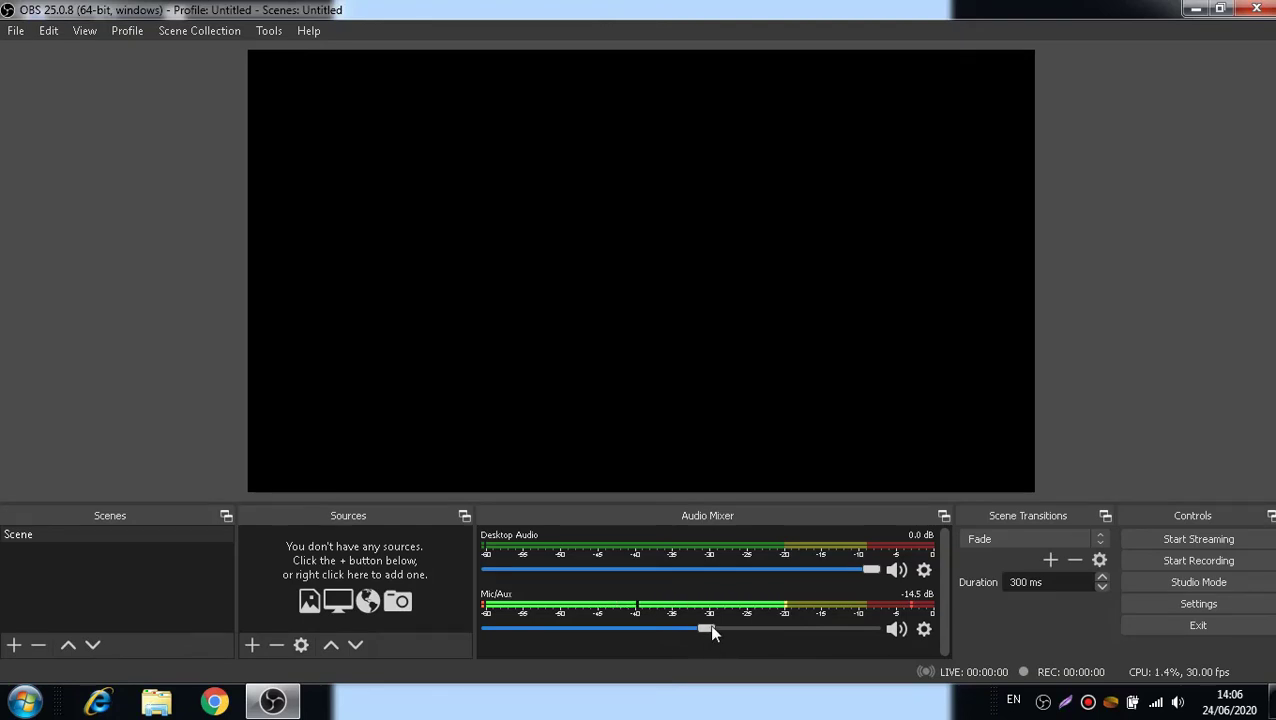
{"action": "left_click_drag", "start_coordinate": [708, 632], "coordinate": [677, 633]}
{"action": "left_click", "coordinate": [252, 645]}
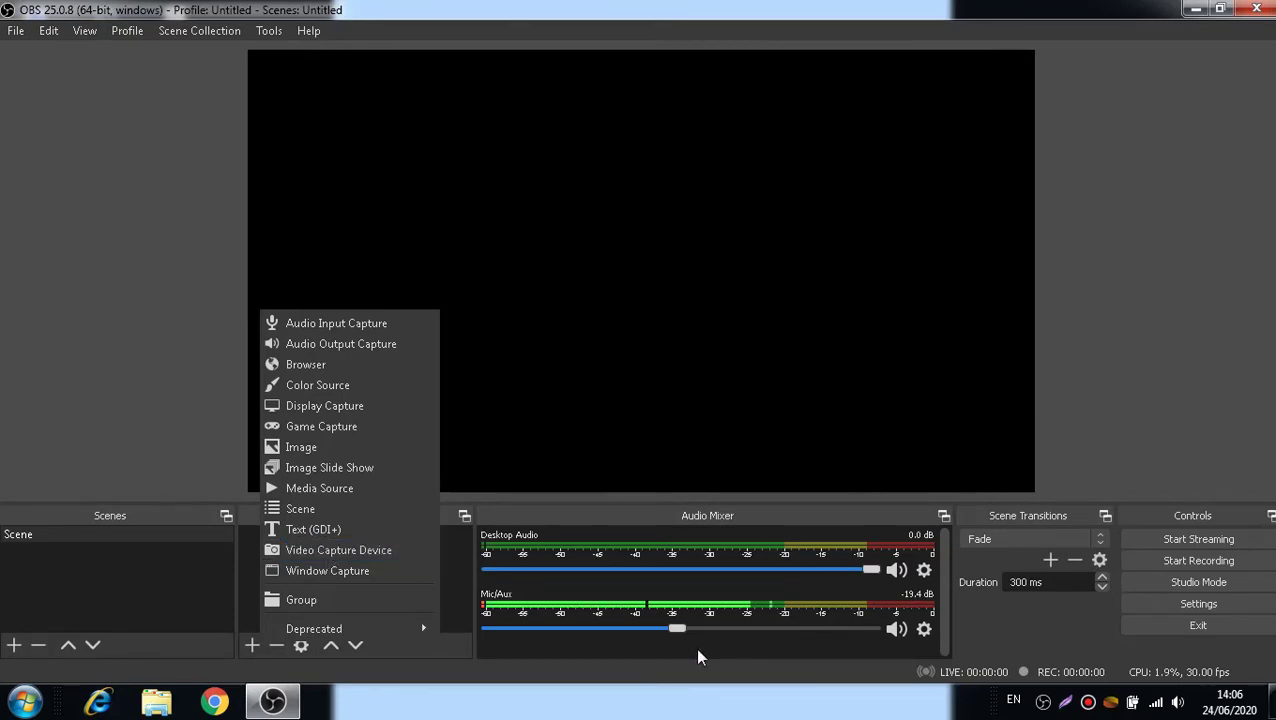
{"action": "left_click", "coordinate": [1192, 362]}
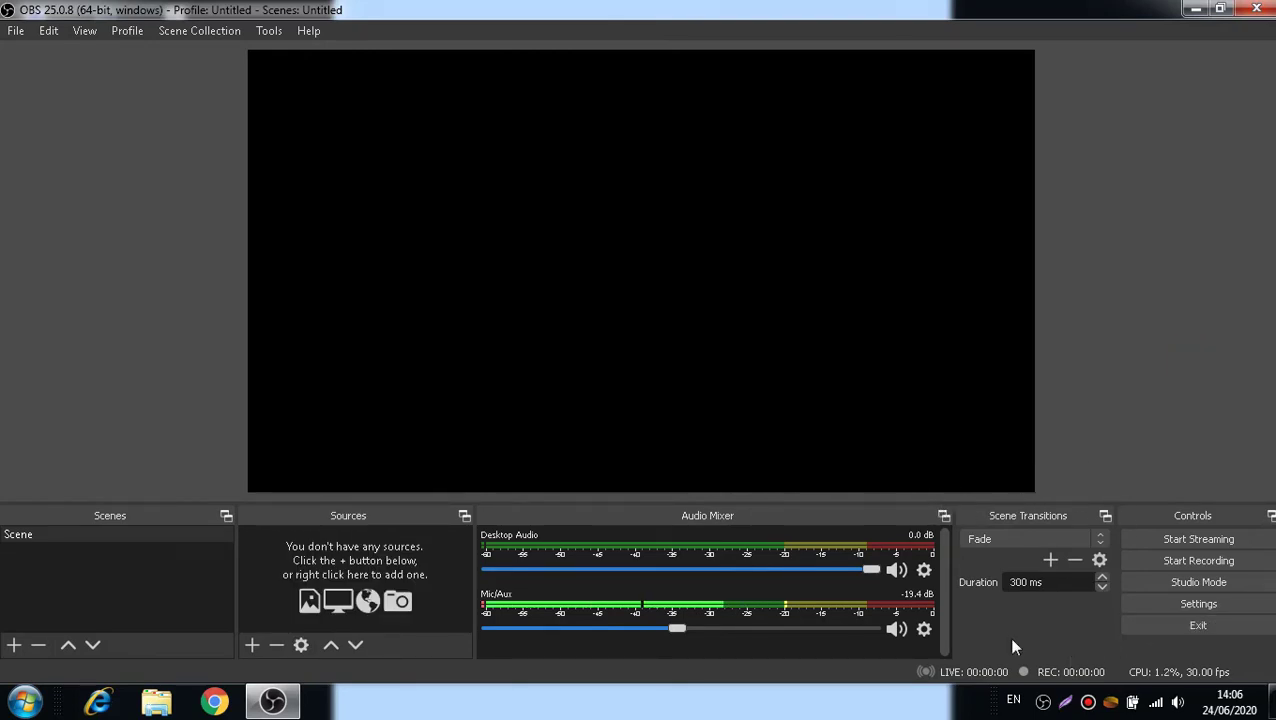
Review the existing scene transitions and the transition types that can be added, keeping Fade selected.
{"action": "left_click", "coordinate": [1098, 538]}
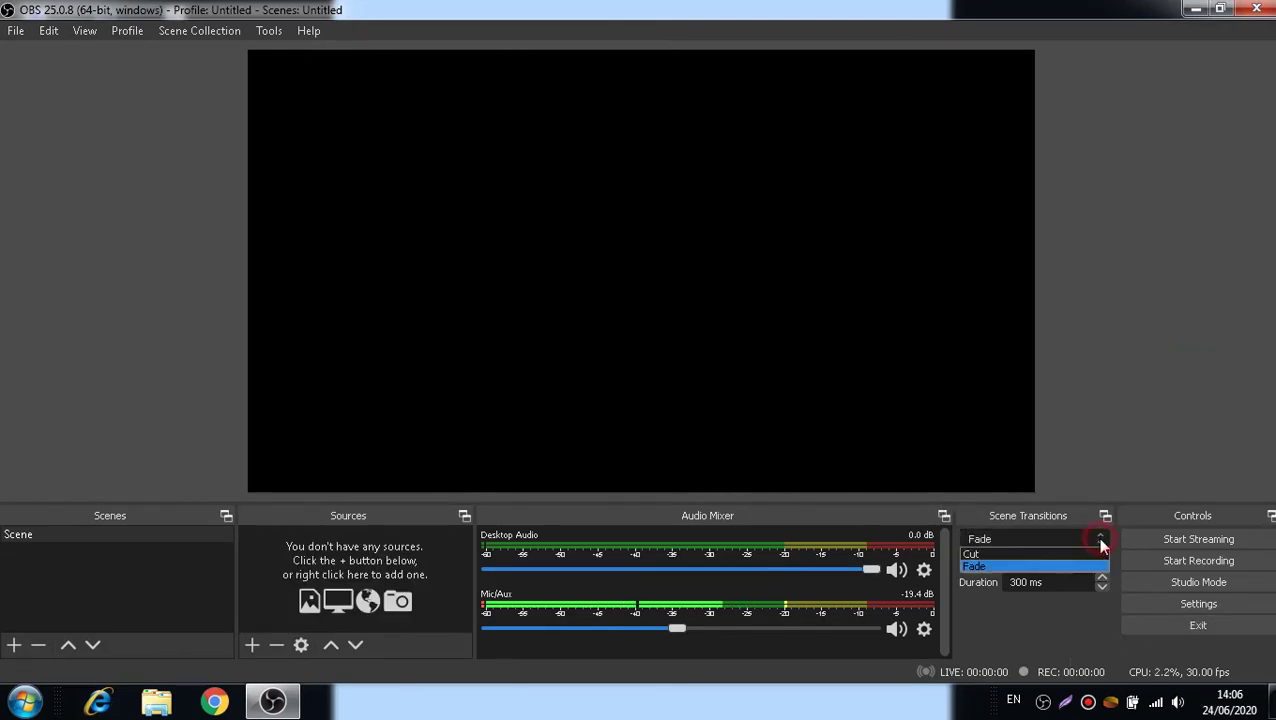
{"action": "left_click", "coordinate": [1100, 539]}
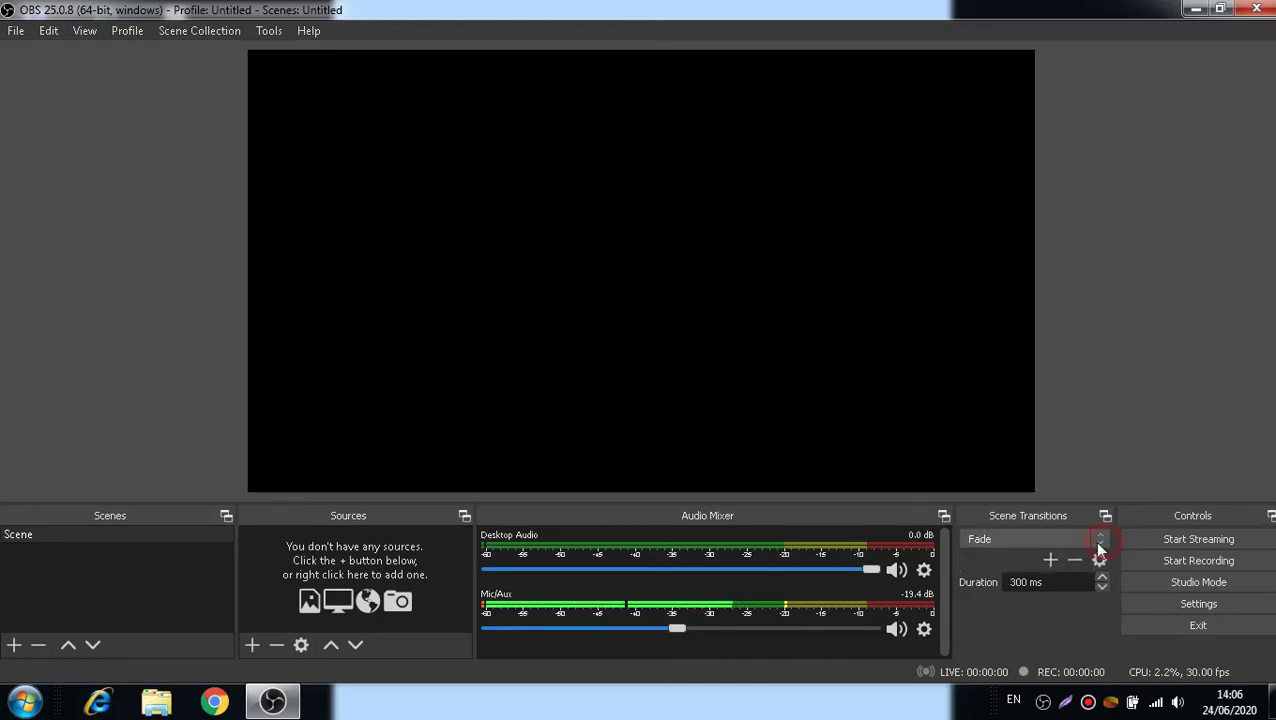
{"action": "left_click", "coordinate": [1050, 563]}
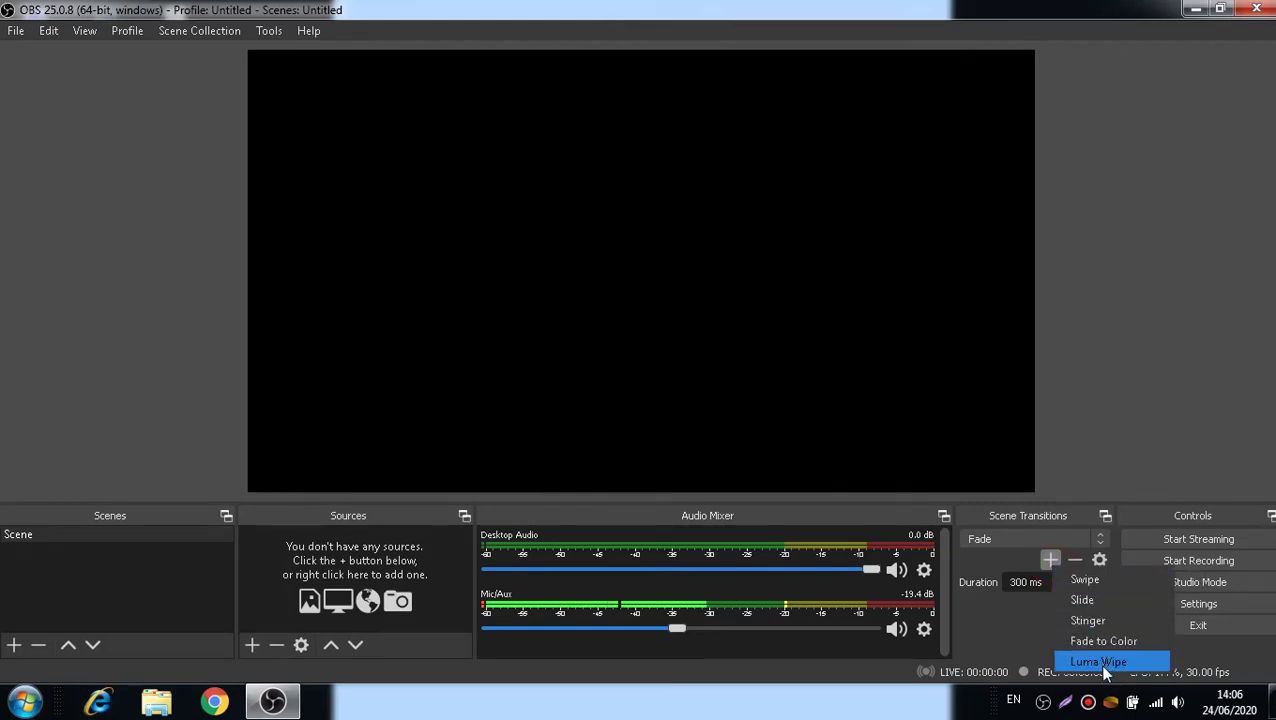
{"action": "left_click", "coordinate": [1022, 633]}
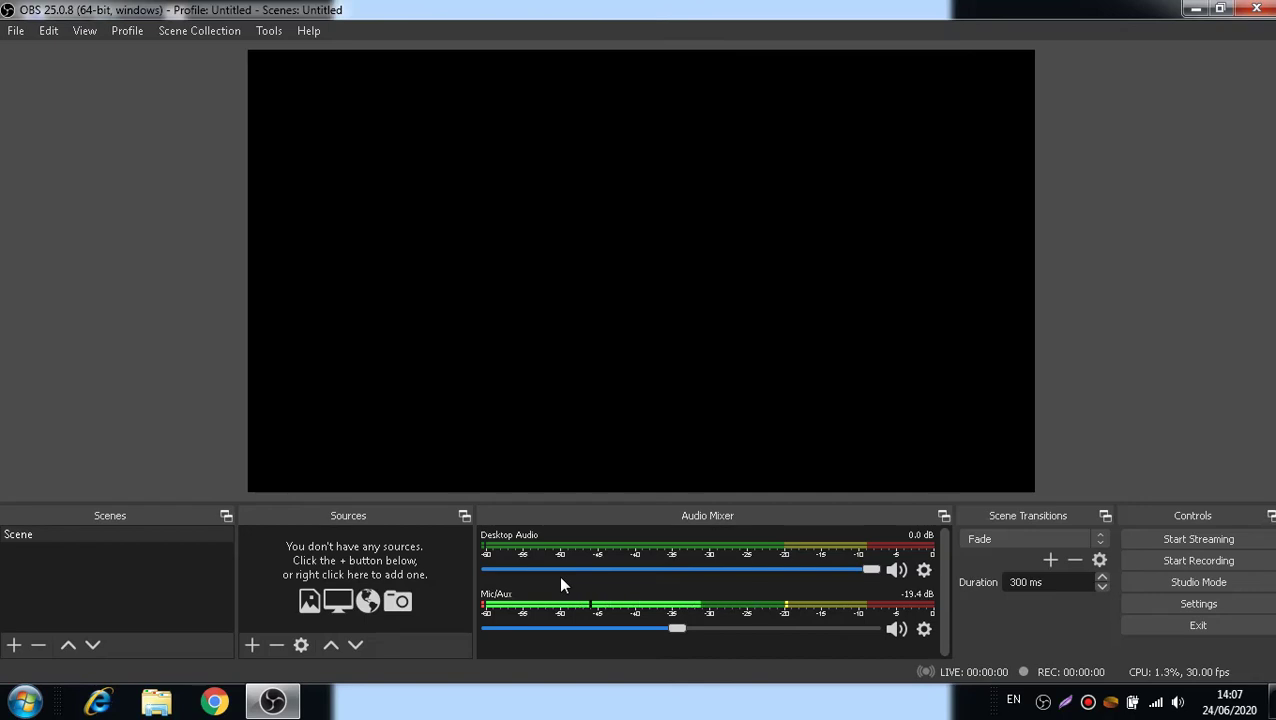
Review the Advanced Audio Properties for the desktop audio and microphone without changing any settings.
{"action": "left_click", "coordinate": [925, 630]}
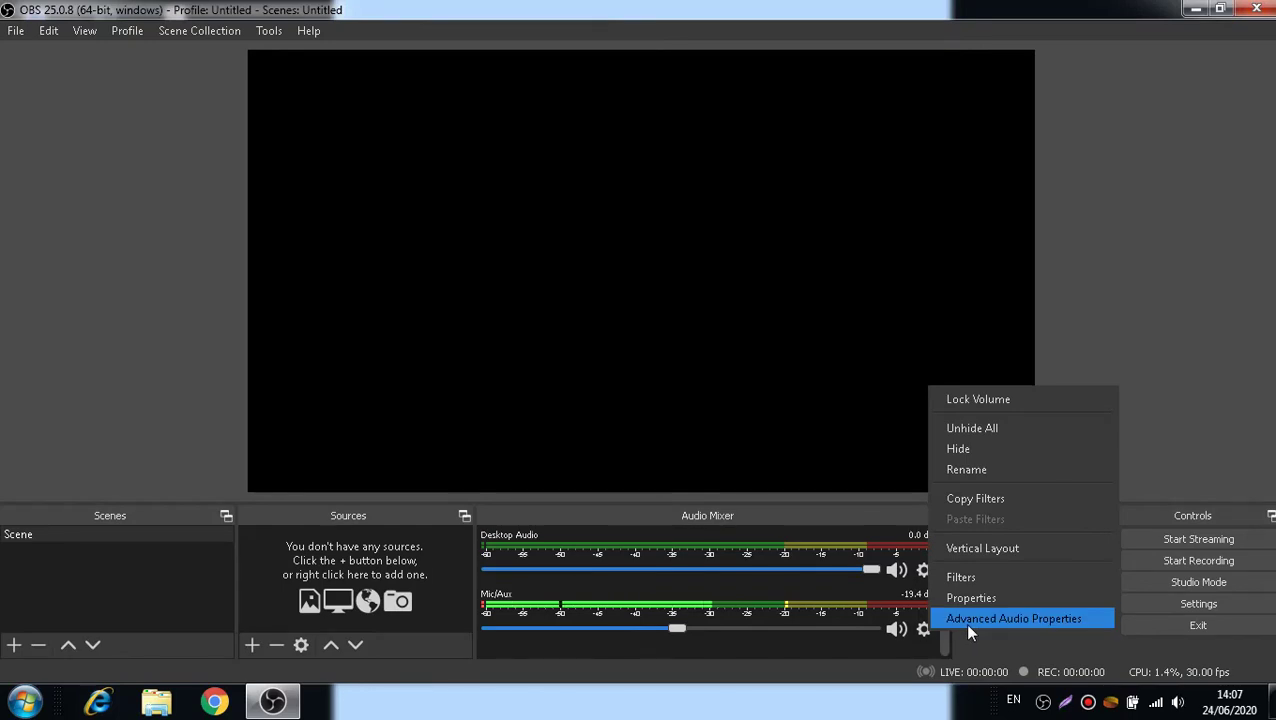
{"action": "left_click", "coordinate": [966, 622]}
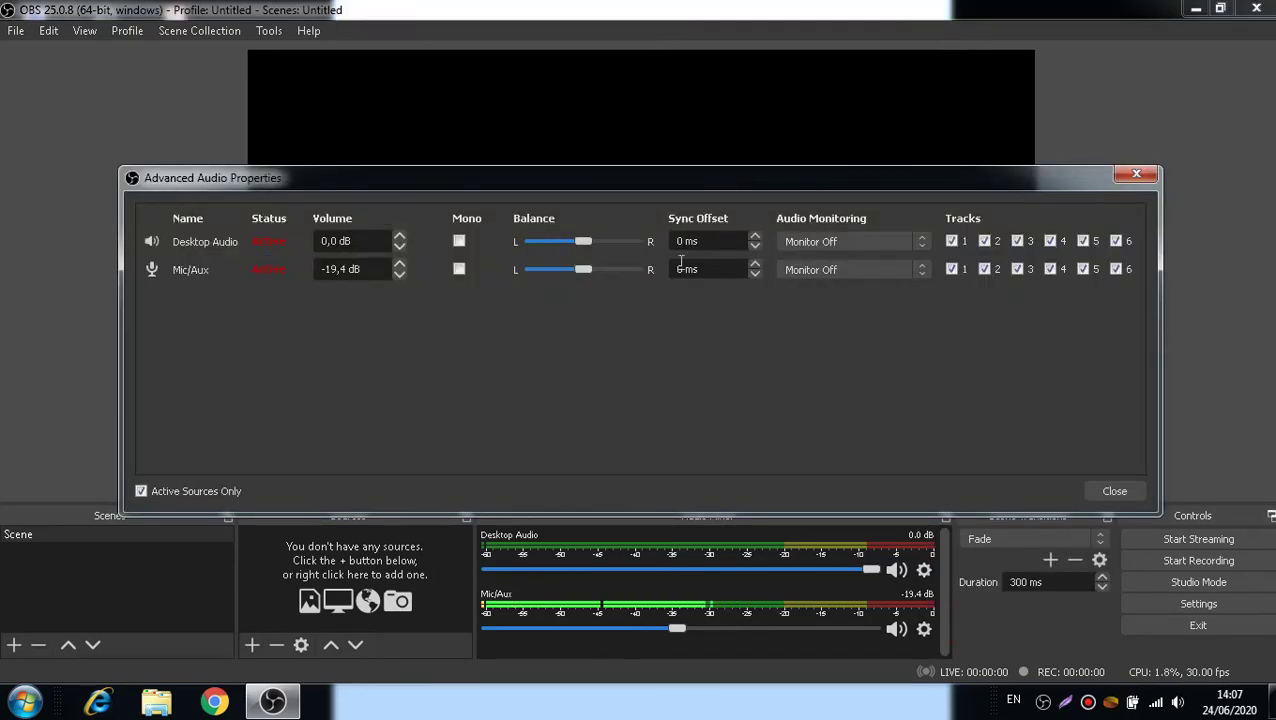
{"action": "left_click", "coordinate": [1136, 176]}
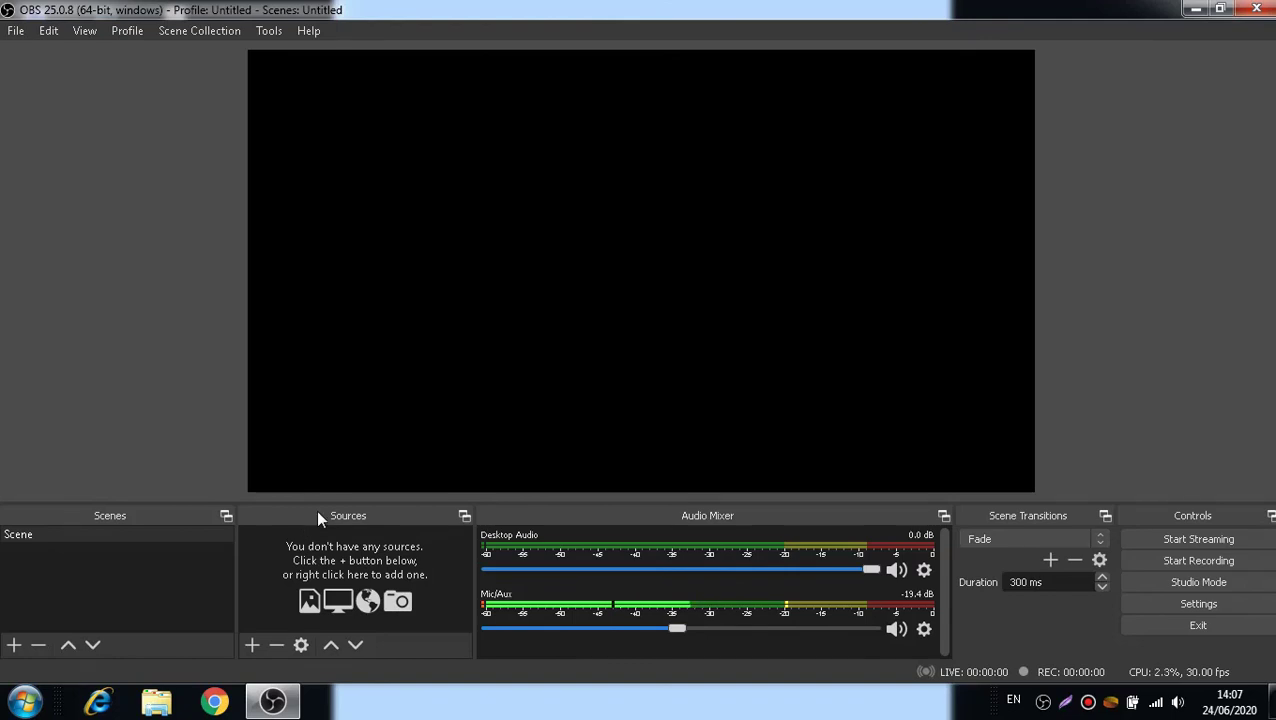
{"action": "left_click", "coordinate": [1196, 9]}
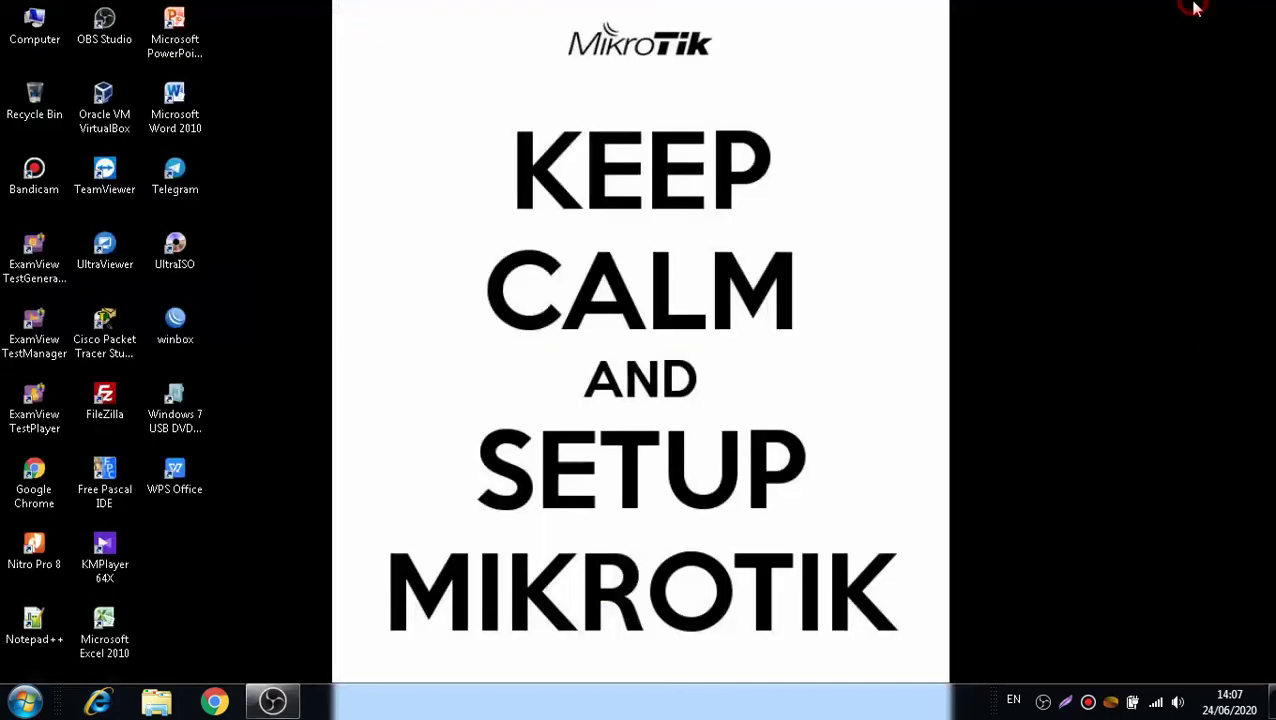
{"action": "left_click", "coordinate": [214, 701]}
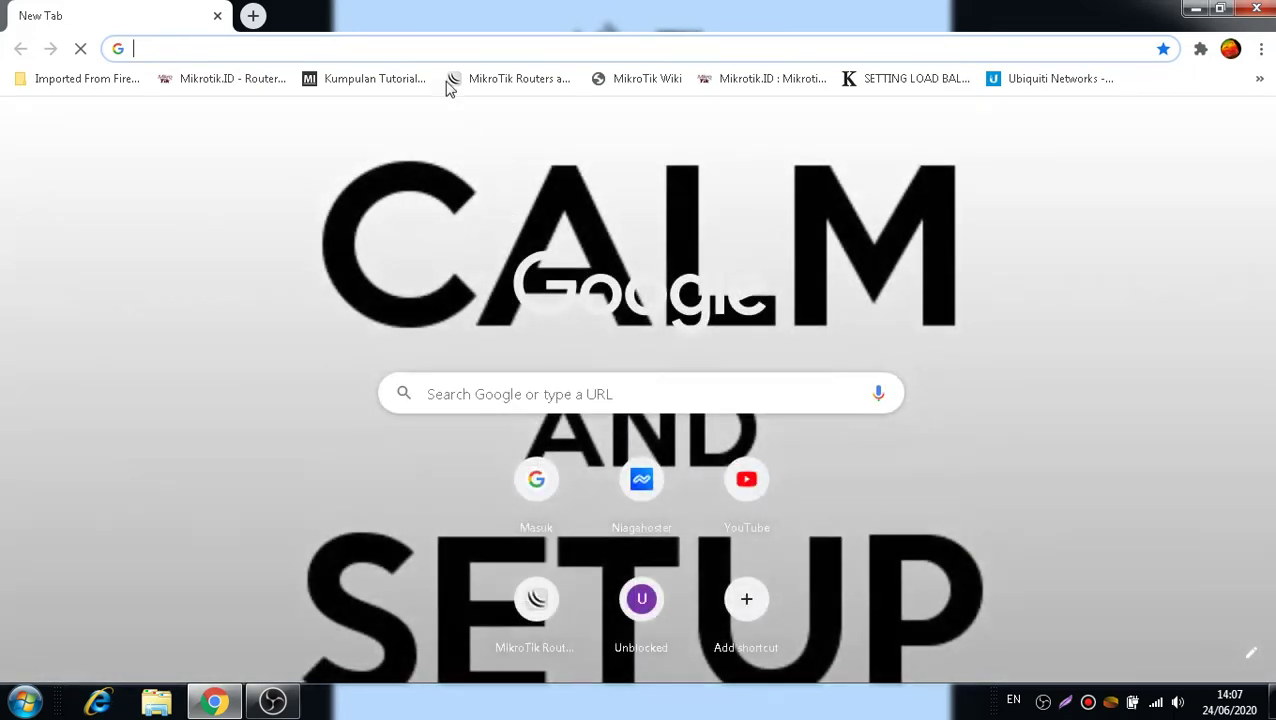
{"action": "left_click", "coordinate": [444, 45]}
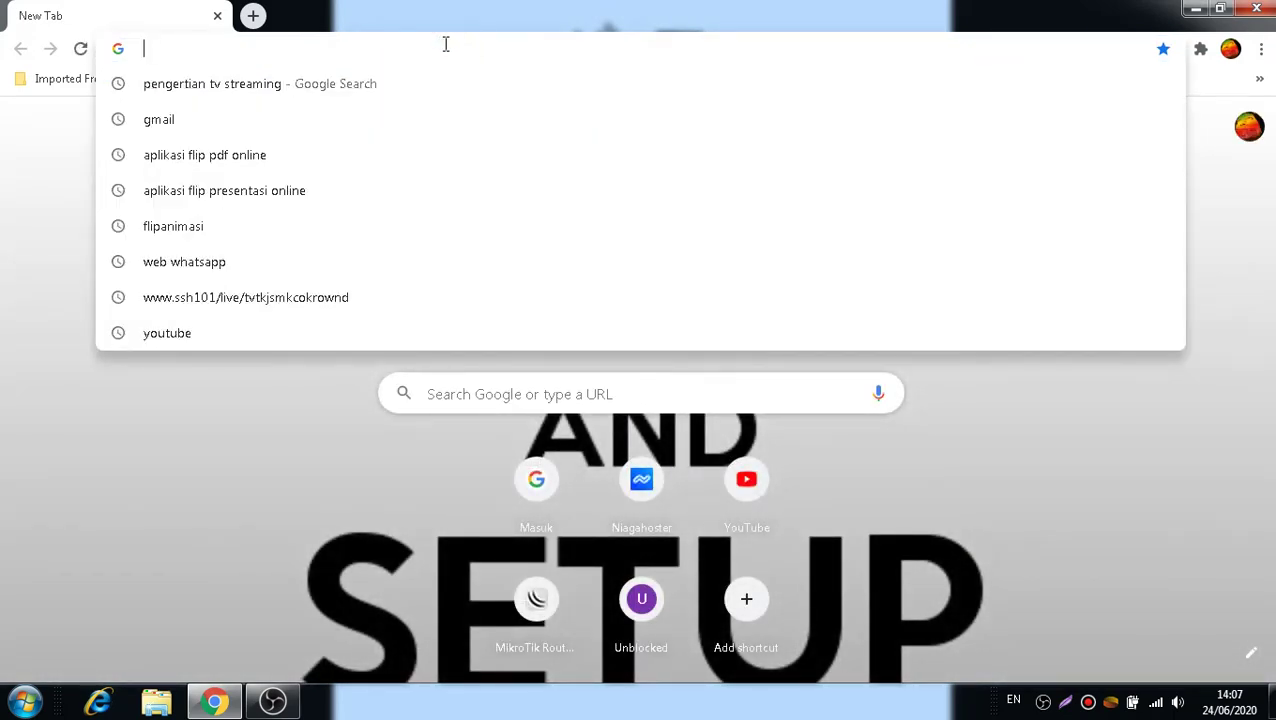
{"action": "type", "text": "www.ssh"}
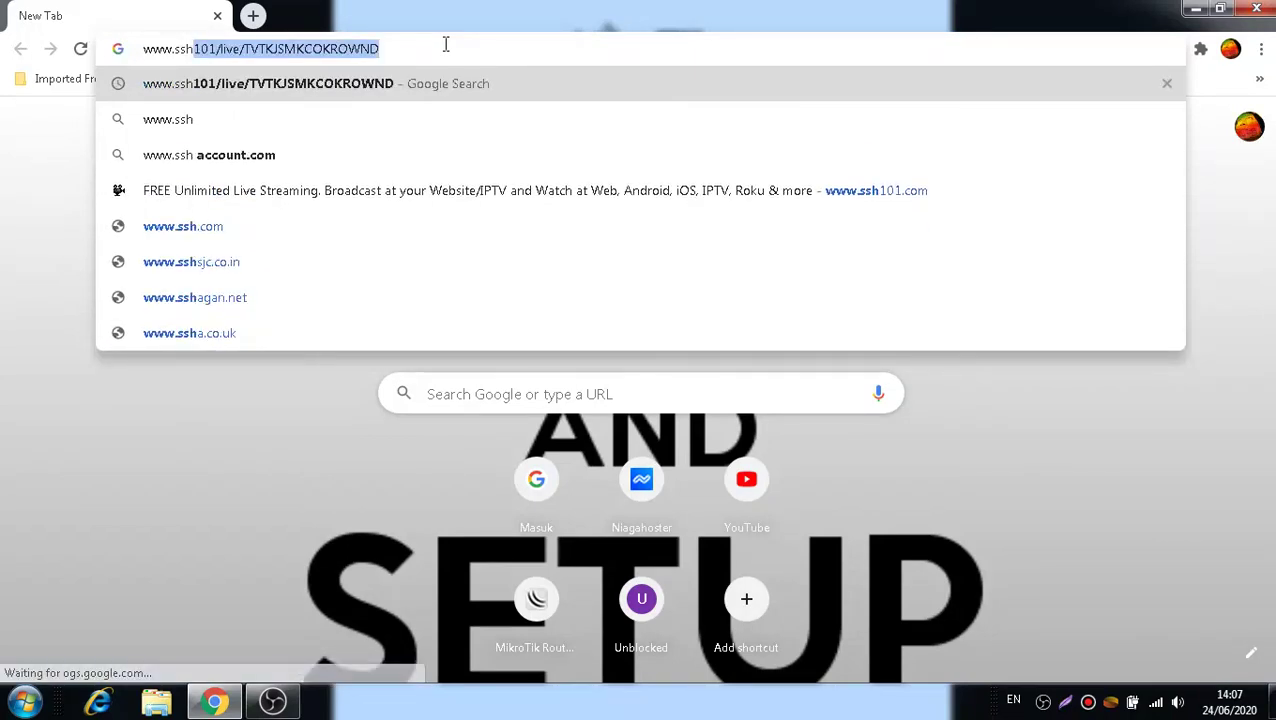
{"action": "type", "text": "101"}
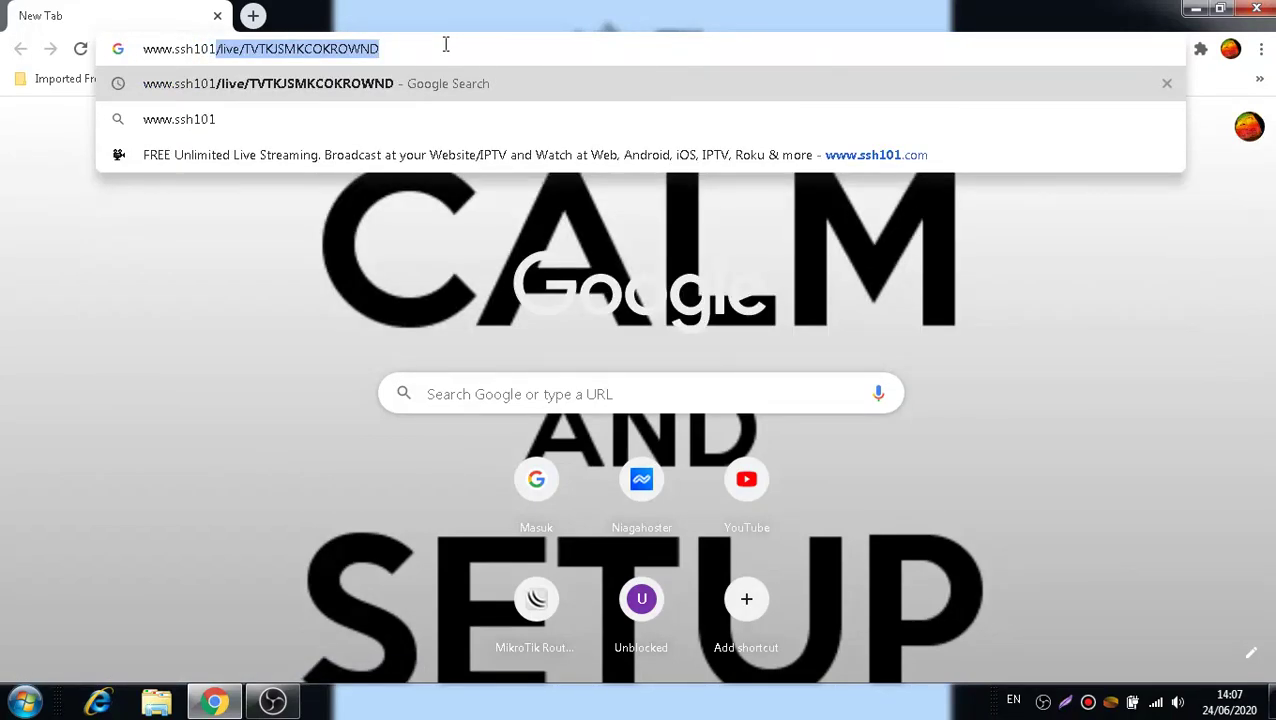
{"action": "type", "text": ".com"}
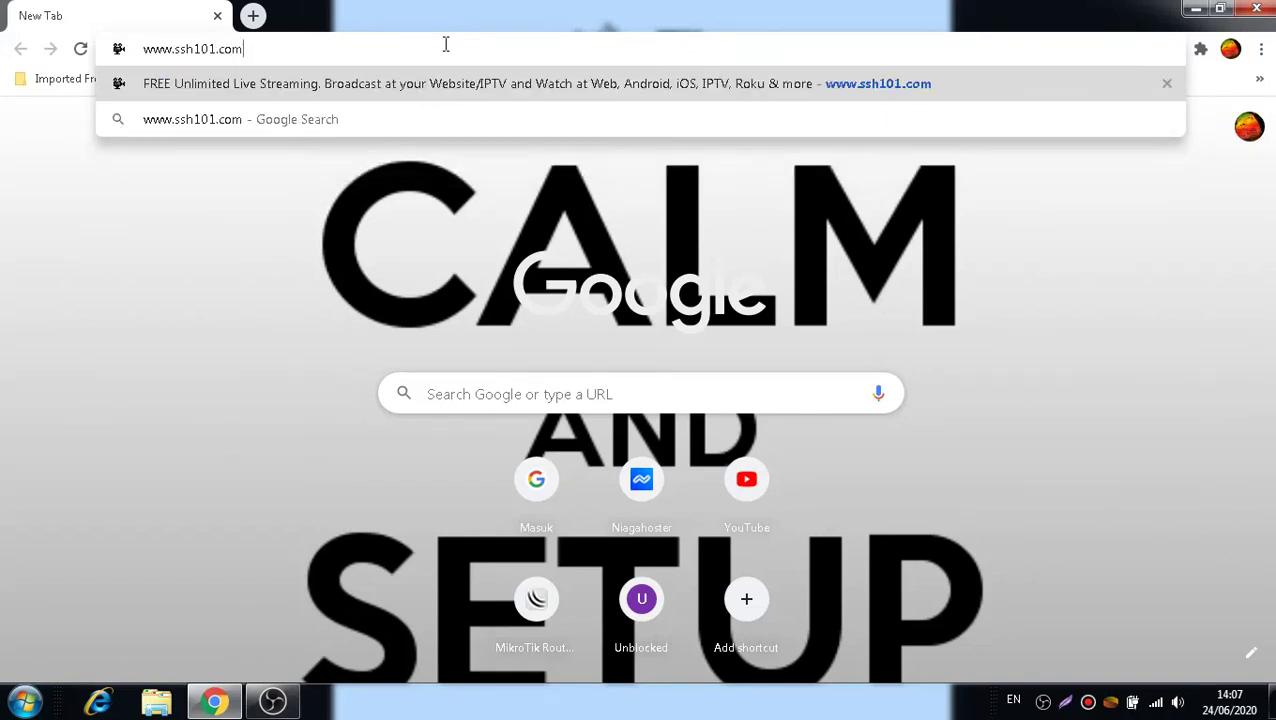
{"action": "key", "text": "Return"}
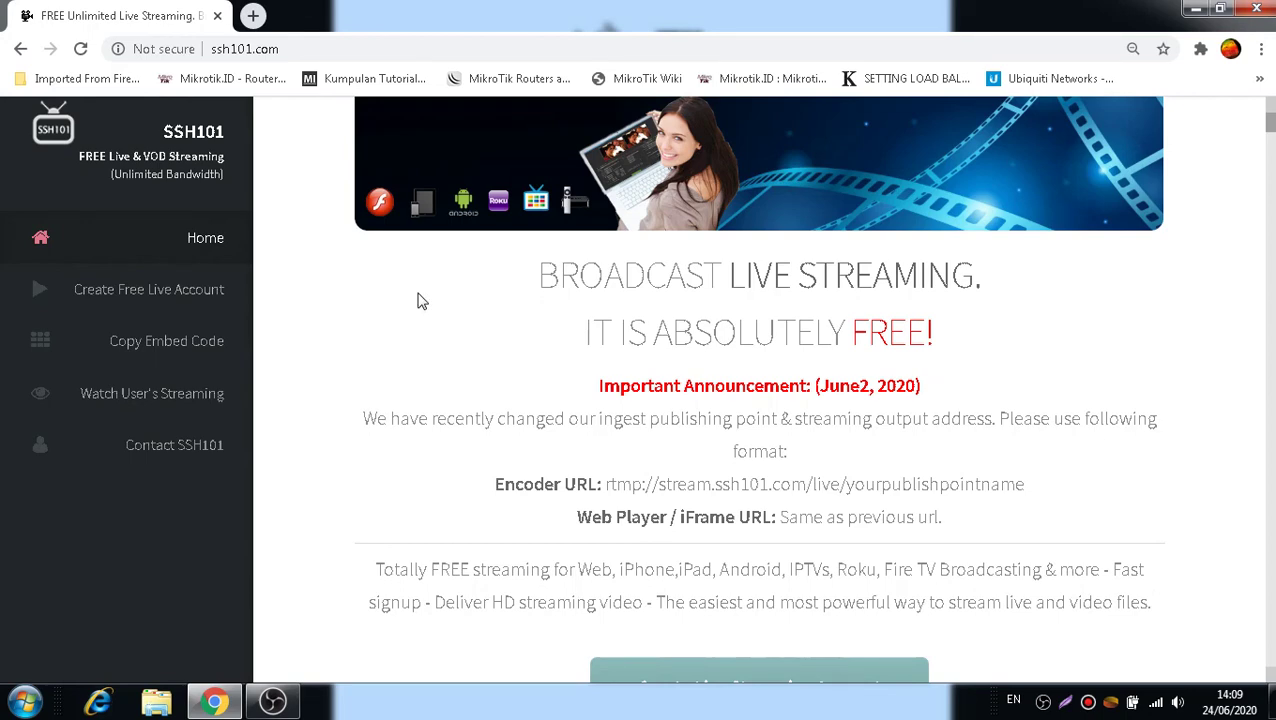
Look over the SSH101 home page's announcement of the encoder URL format and its account creation option, discarding the screen capture.
{"action": "scroll", "coordinate": [419, 299], "scroll_direction": "down", "scroll_amount": 3}
{"action": "scroll", "coordinate": [419, 299], "scroll_direction": "up", "scroll_amount": 3}
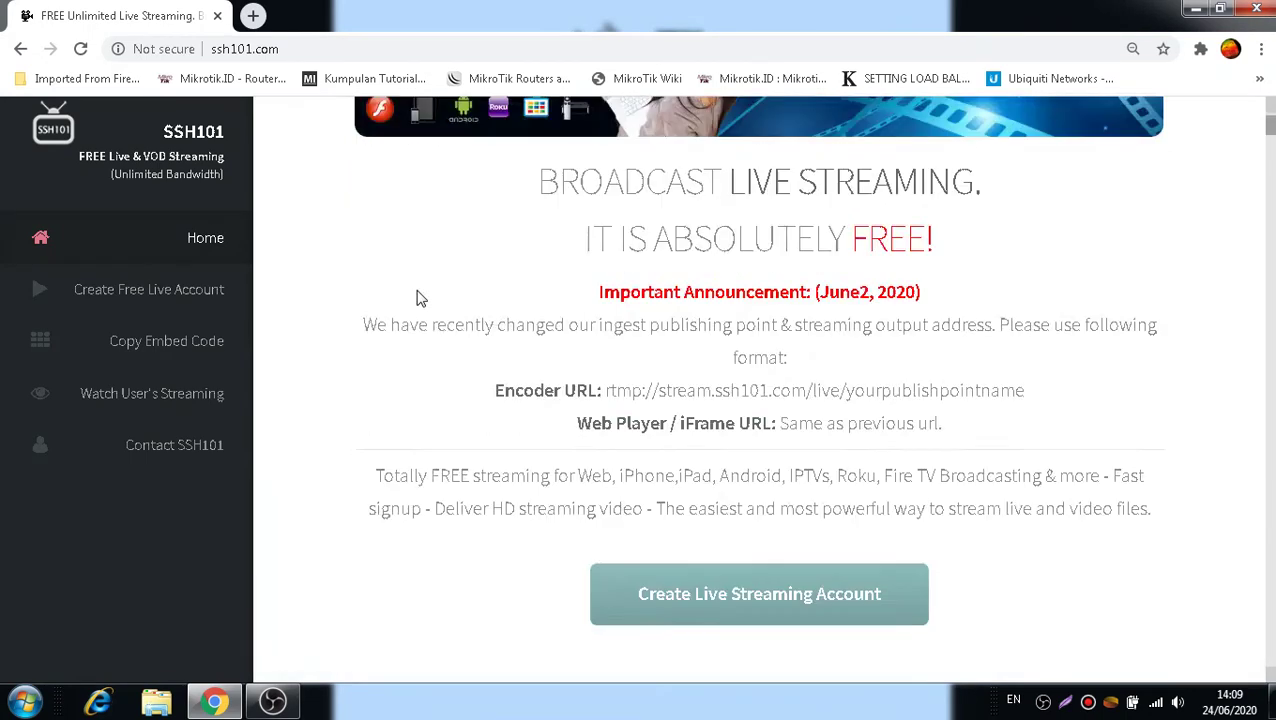
{"action": "left_click", "coordinate": [1066, 704]}
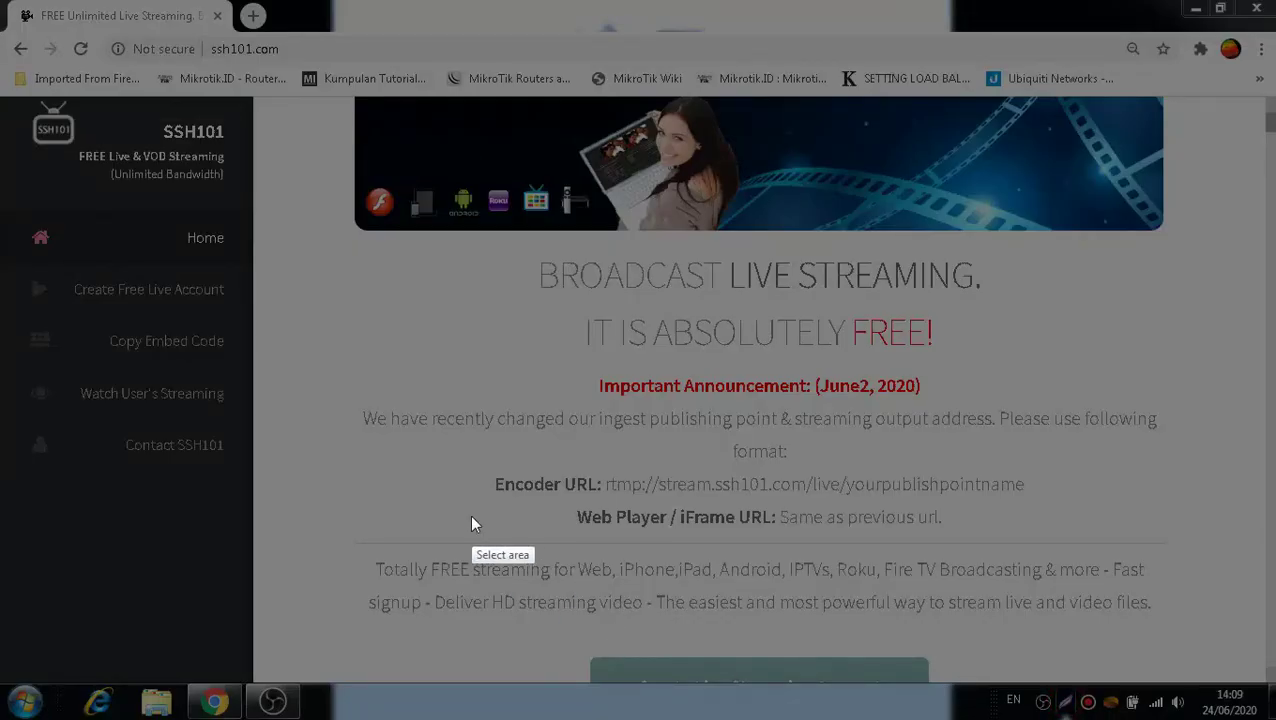
{"action": "key", "text": "Escape"}
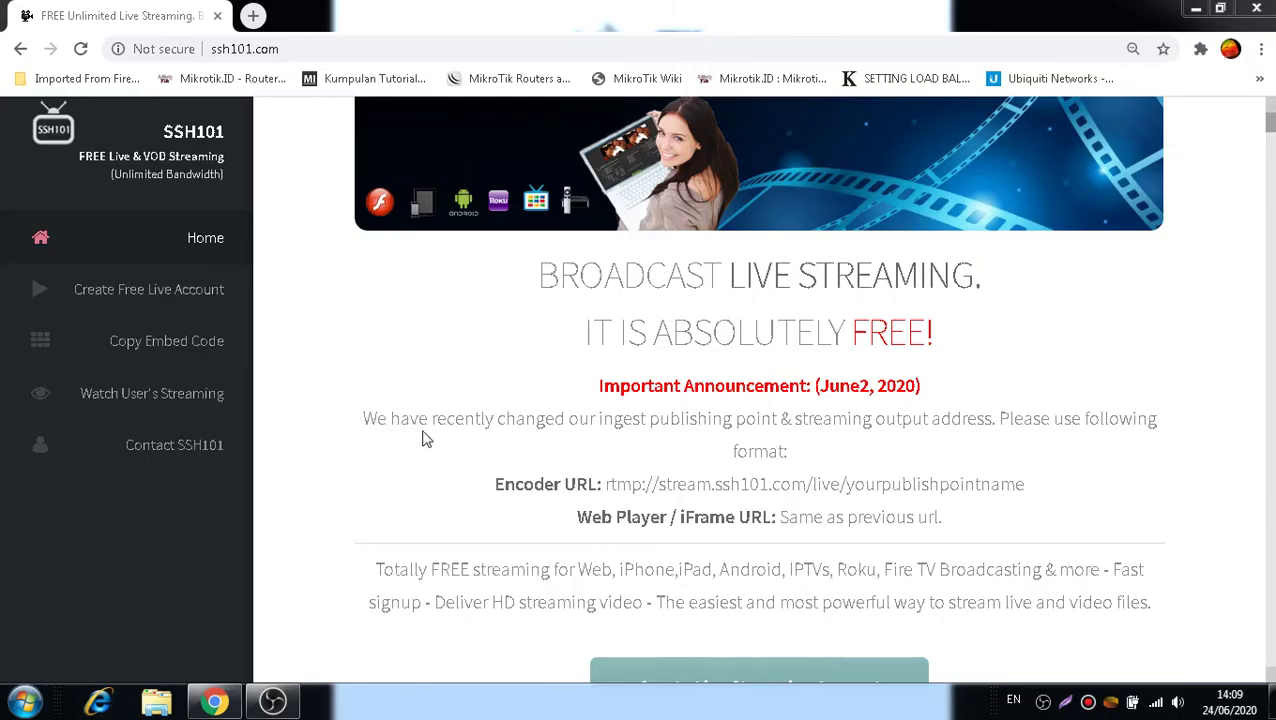